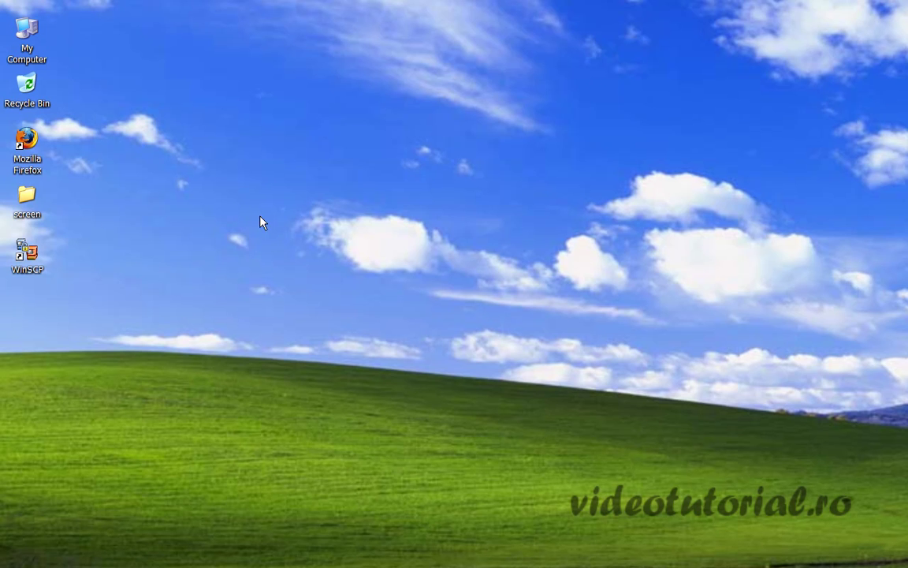
# - Launch Firefox from the desktop and load its Start page, entering 'rotld' in the Google search box
pyautogui.doubleClick(26, 139)
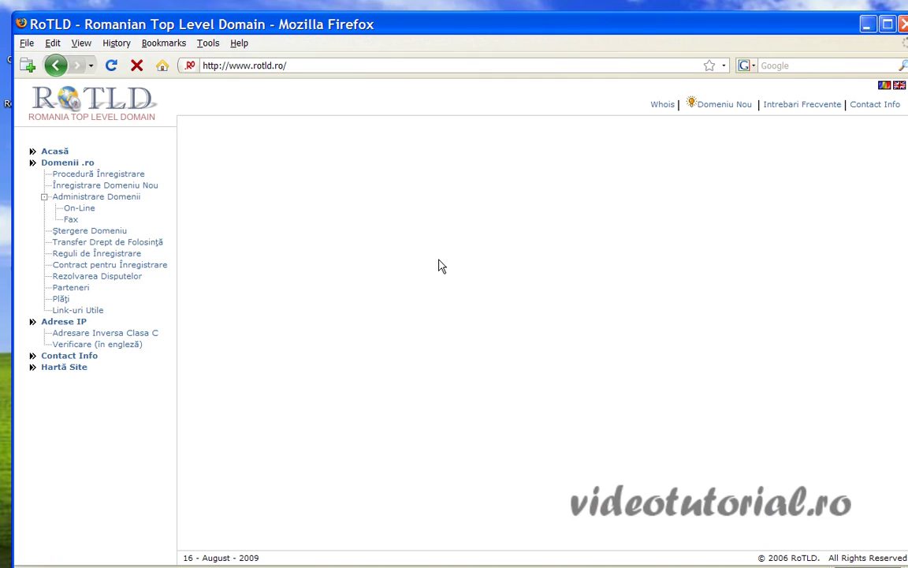
pyautogui.click(162, 65)
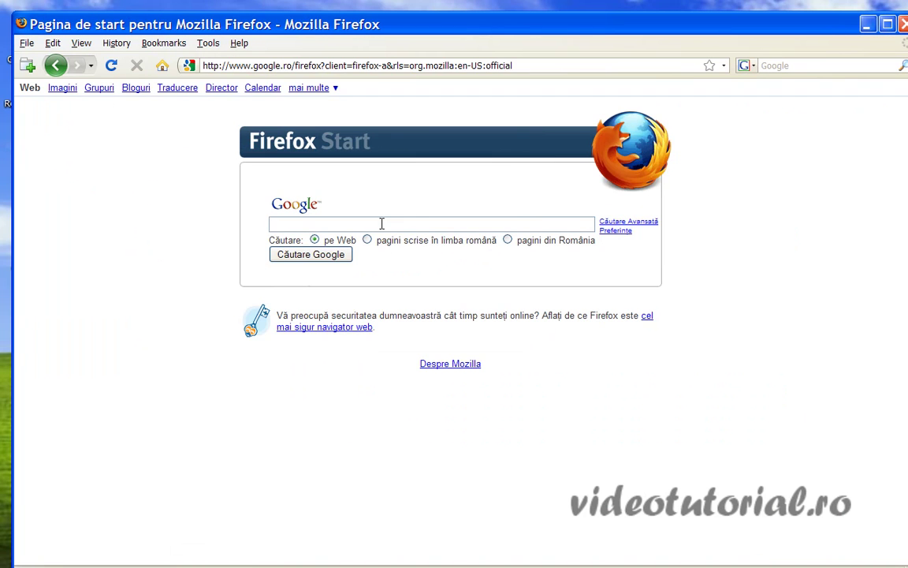
pyautogui.click(382, 224)
# - Search Google for 'rotld' and open the RoTLD – Romanian Top Level Domain site
pyautogui.click(311, 242)
pyautogui.click(307, 260)
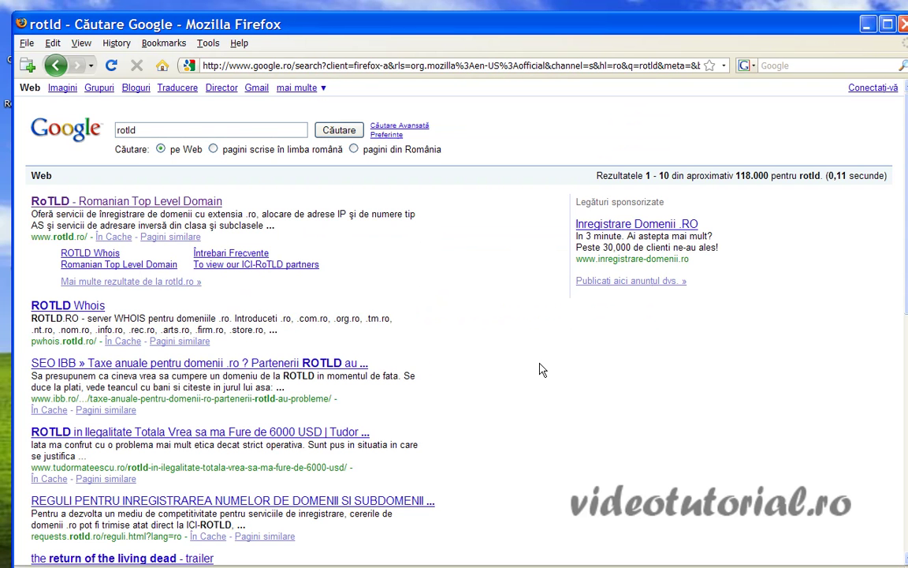
pyautogui.click(174, 203)
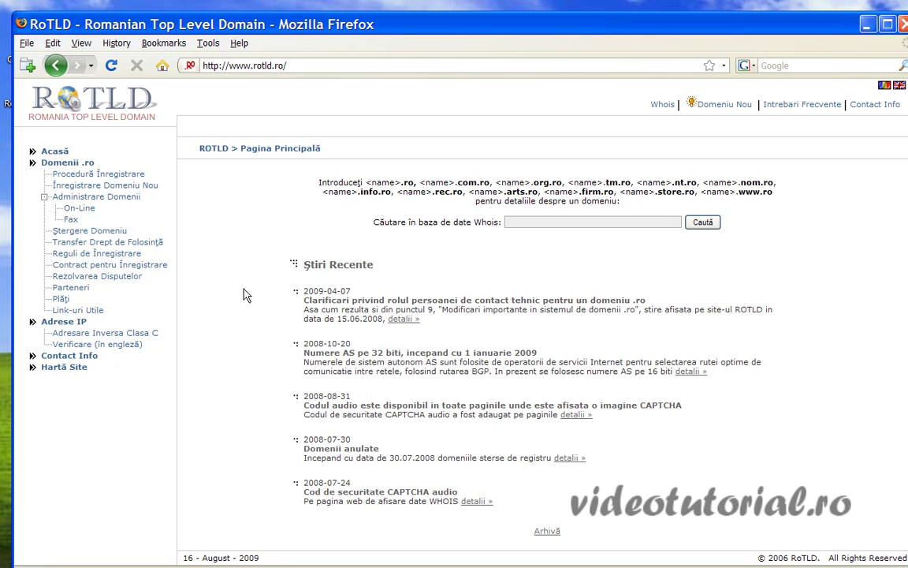
# - Check whether costel.ro is available on RoTLD's new-domain form, then return to the form
pyautogui.click(101, 189)
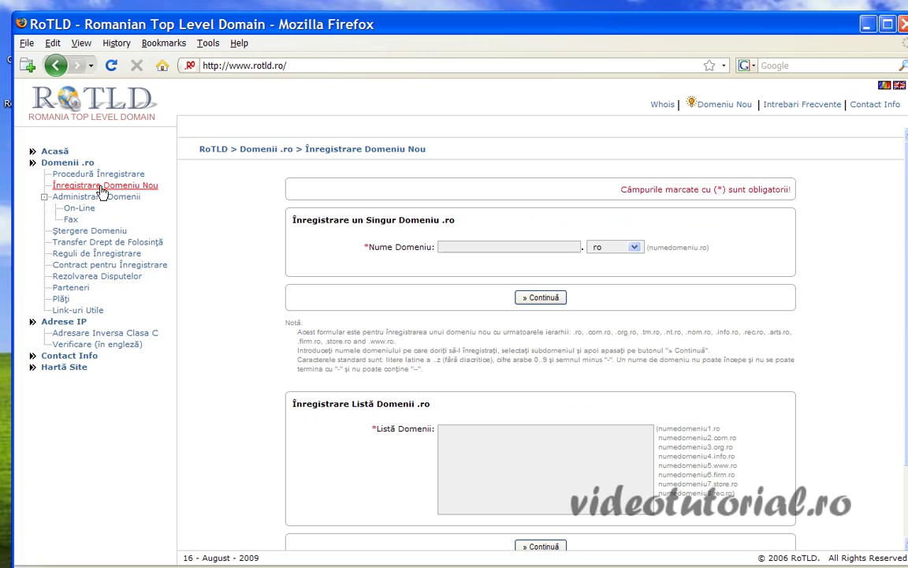
pyautogui.click(464, 246)
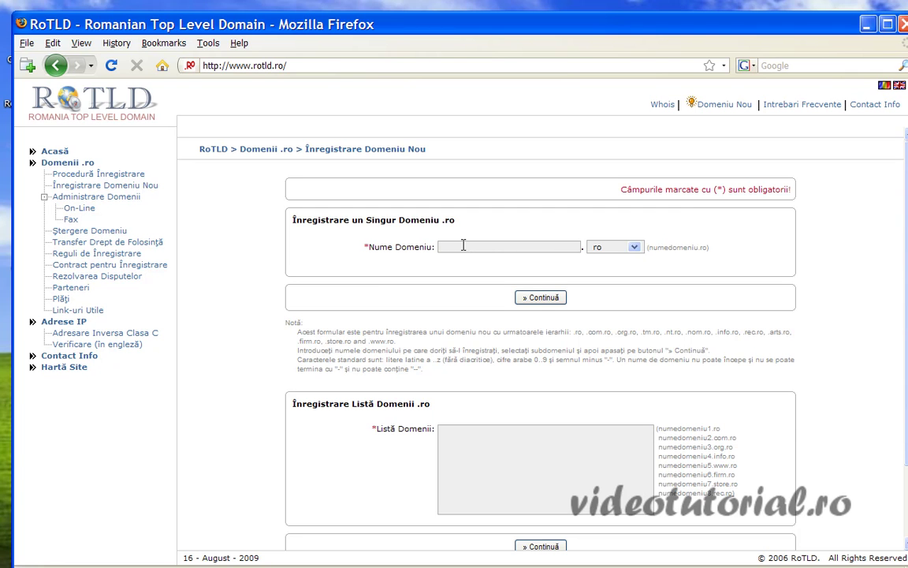
pyautogui.write('costel')
pyautogui.click(544, 298)
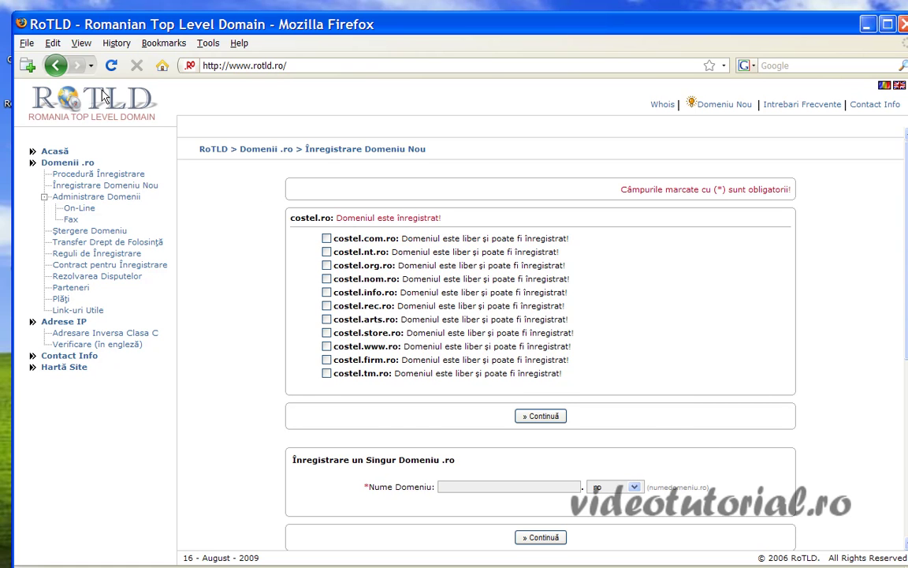
pyautogui.click(56, 64)
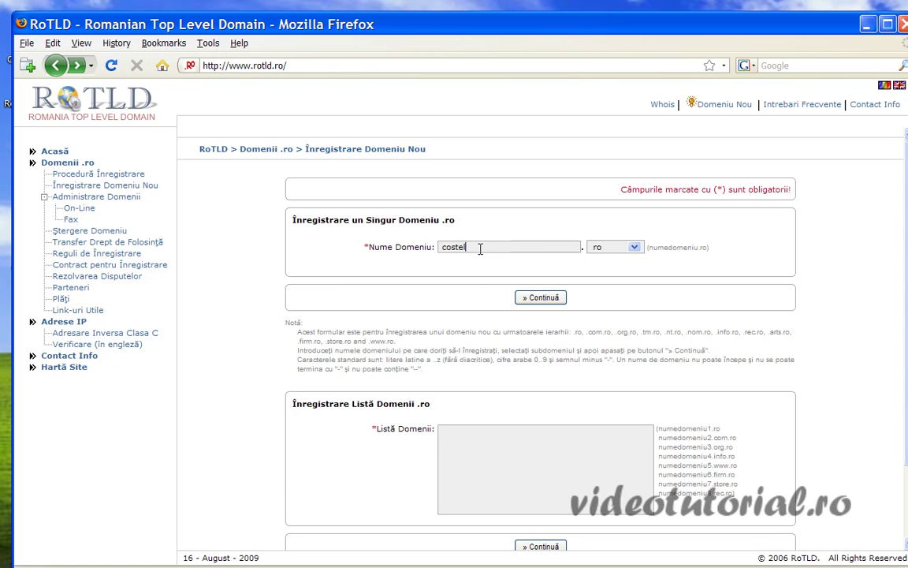
# - Submit costel123.ro and accept RoTLD's registration rules and contract
pyautogui.write('123')
pyautogui.click(540, 299)
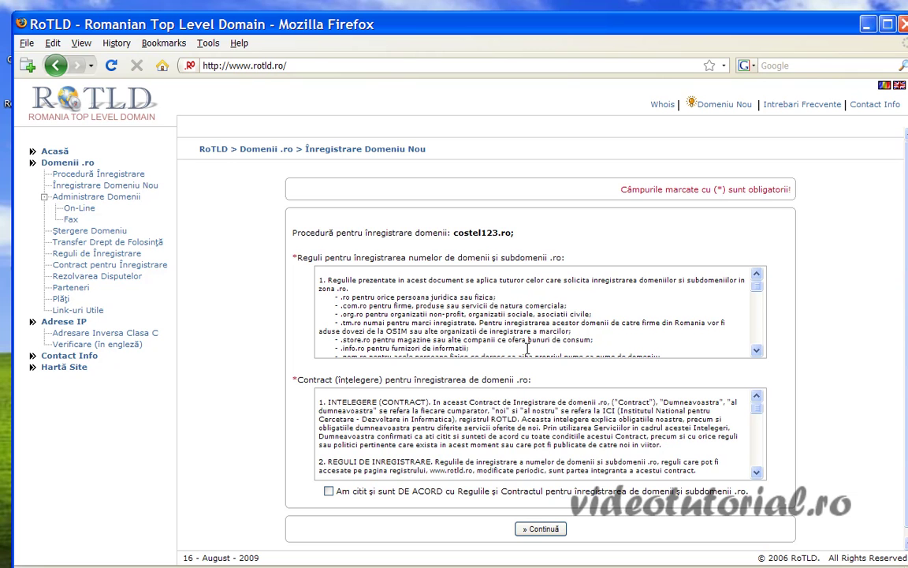
pyautogui.scroll(-1, 575, 380)
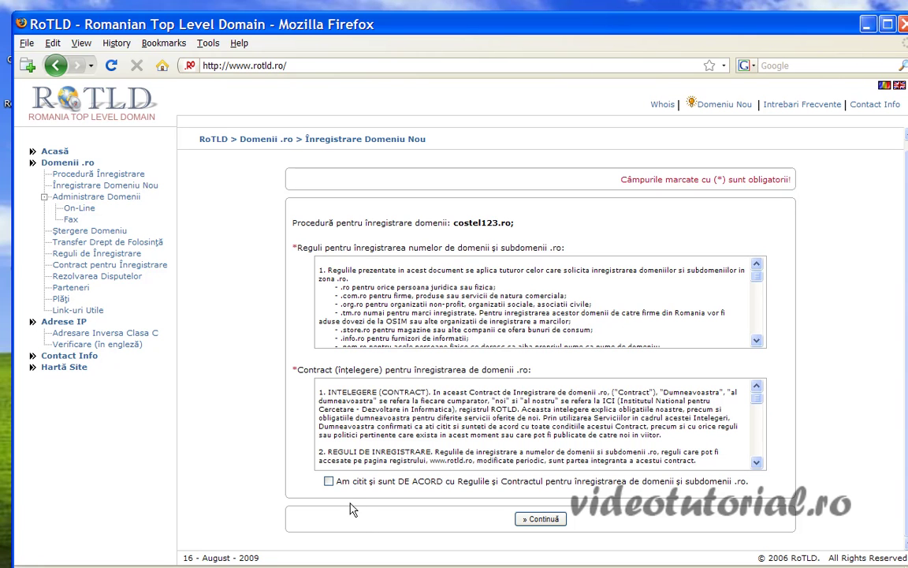
pyautogui.click(328, 481)
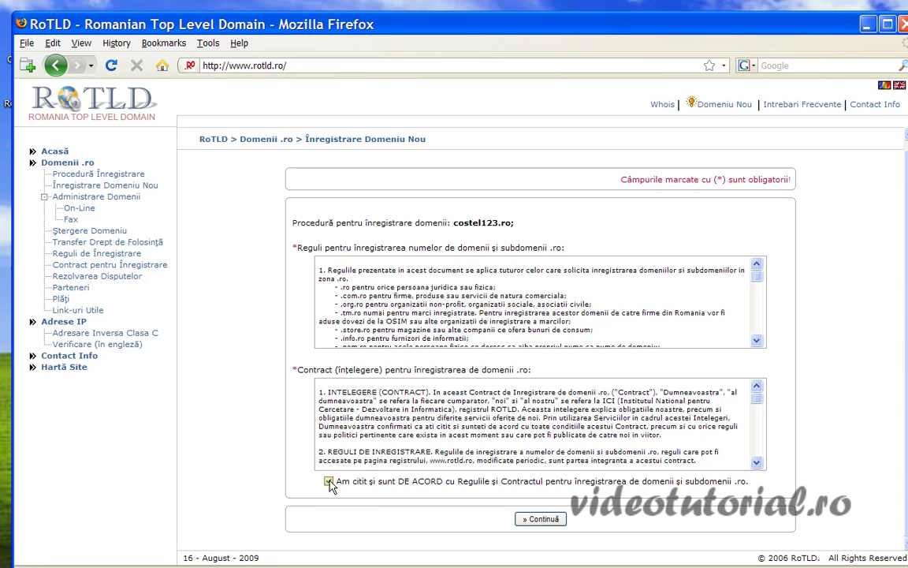
pyautogui.click(551, 520)
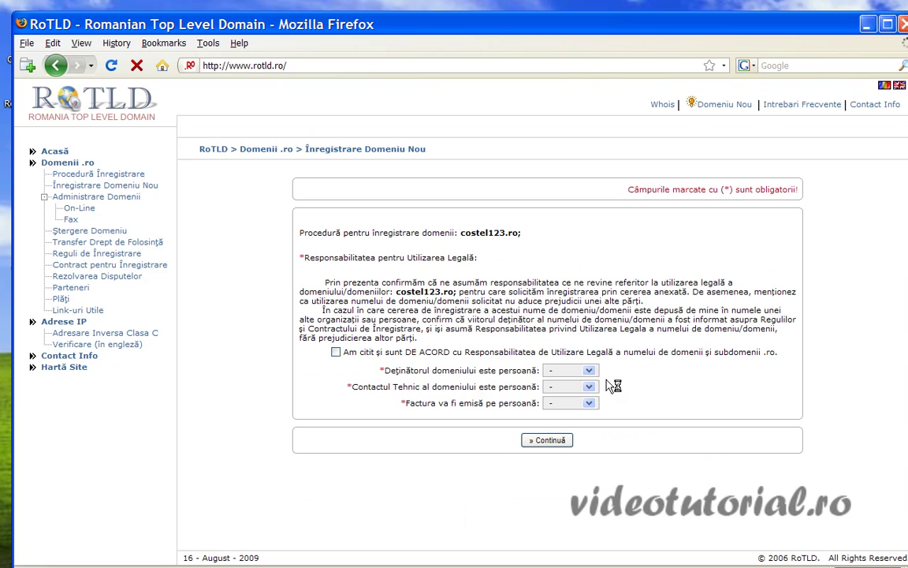
# - Accept the legal-use terms and set holder, technical contact and invoice to Fizică
pyautogui.click(336, 352)
pyautogui.click(589, 370)
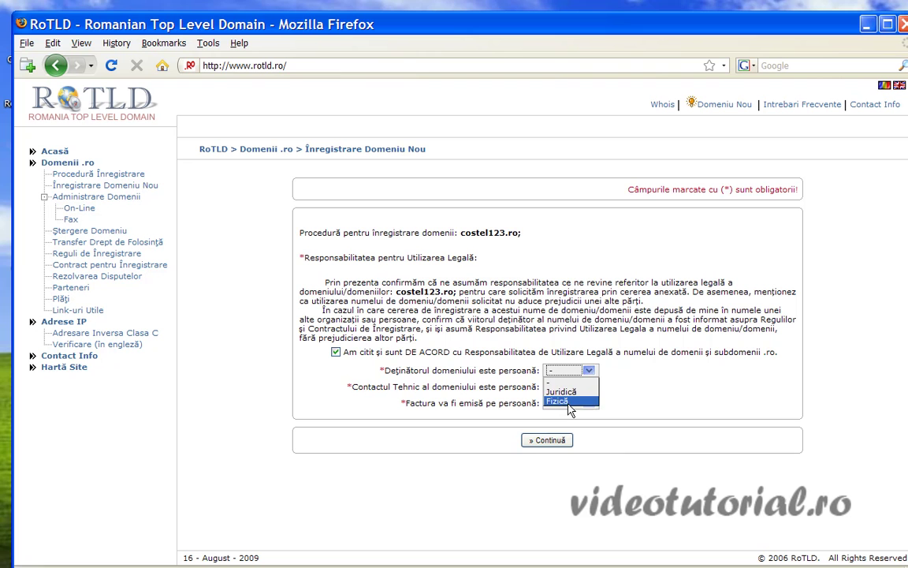
pyautogui.click(568, 400)
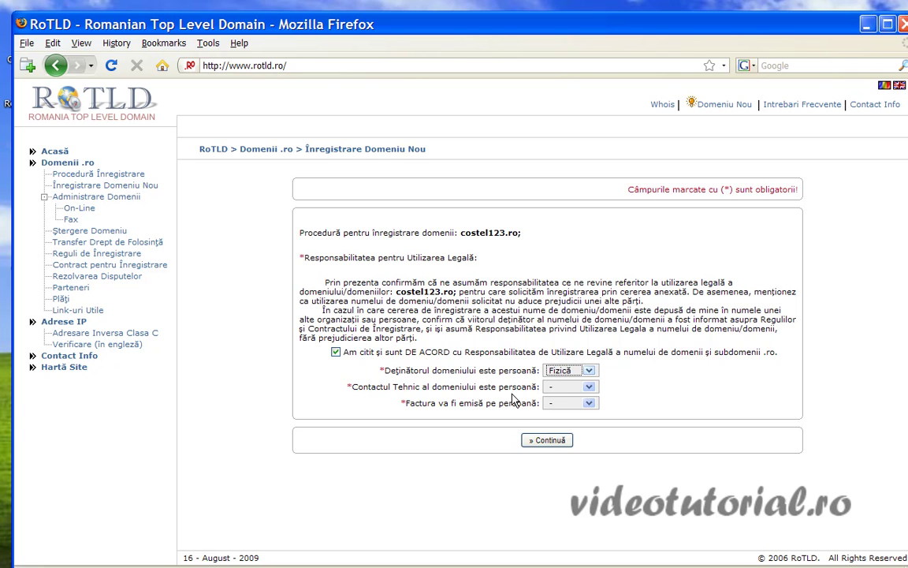
pyautogui.click(589, 386)
pyautogui.click(575, 418)
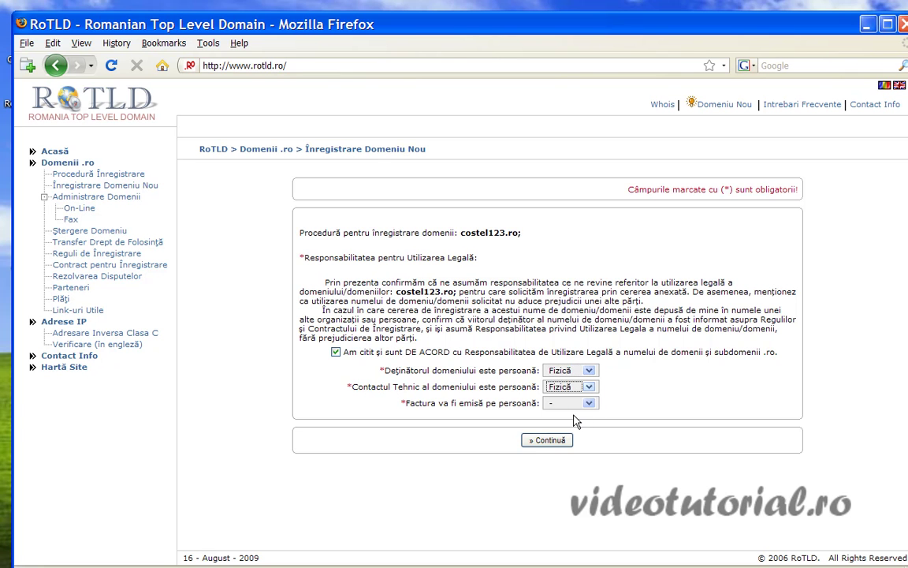
pyautogui.click(589, 403)
pyautogui.click(569, 434)
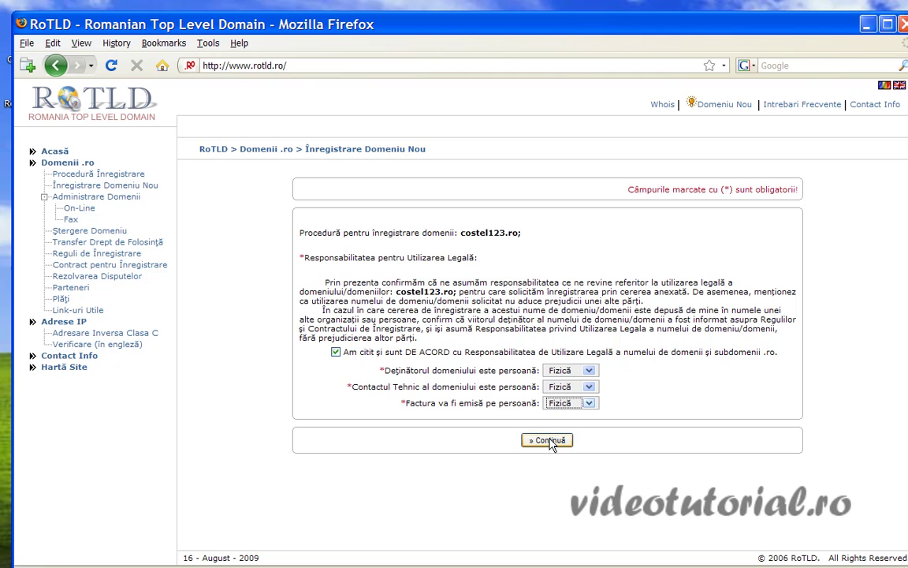
pyautogui.click(543, 445)
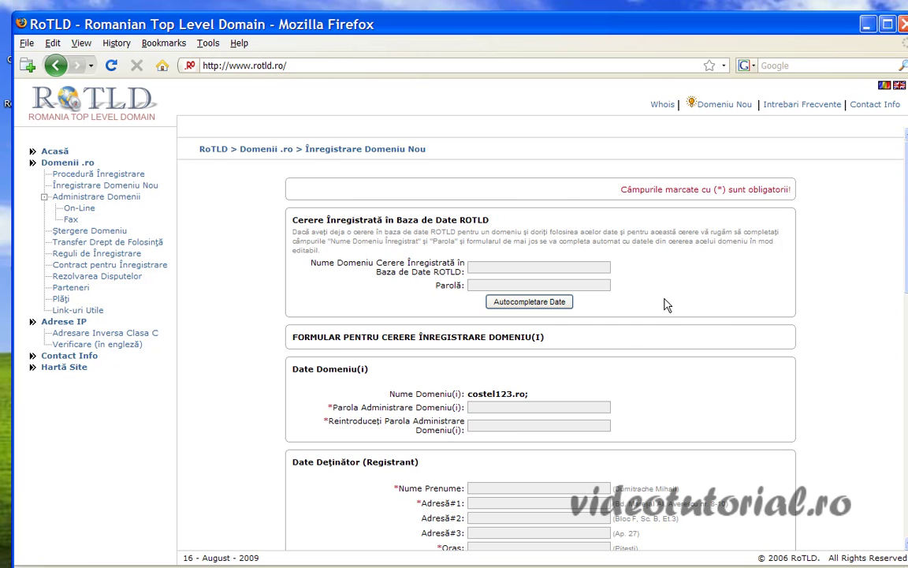
pyautogui.scroll(-10, 678, 405)
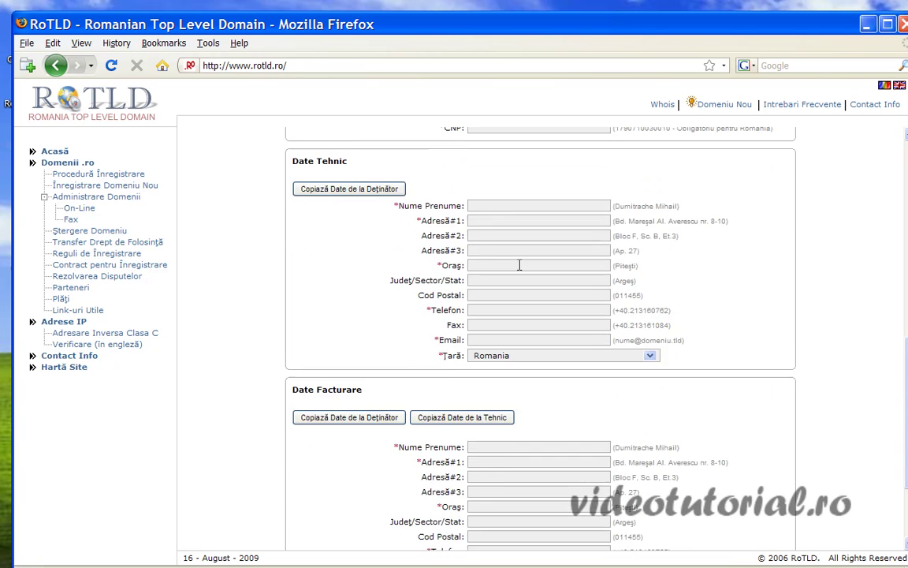
pyautogui.scroll(10, 590, 400)
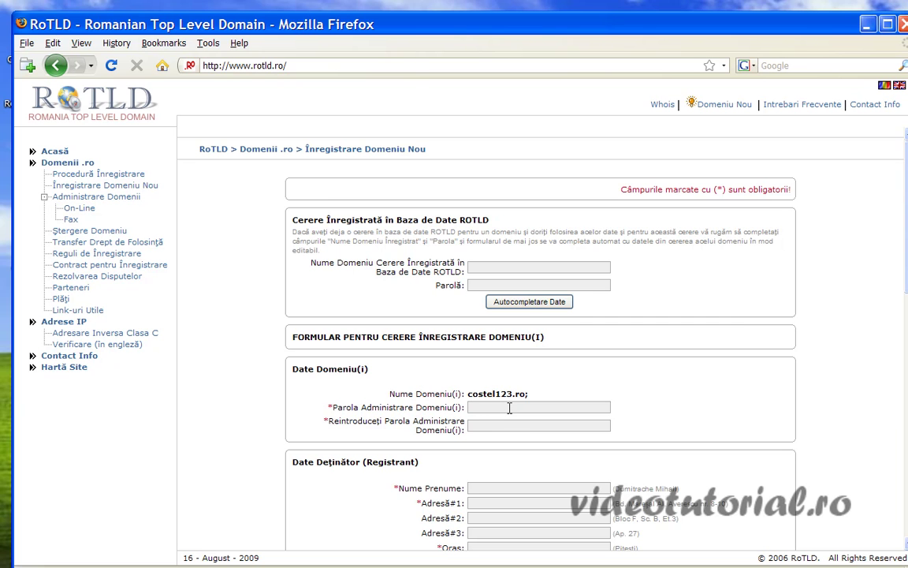
pyautogui.click(514, 426)
pyautogui.scroll(-5, 726, 436)
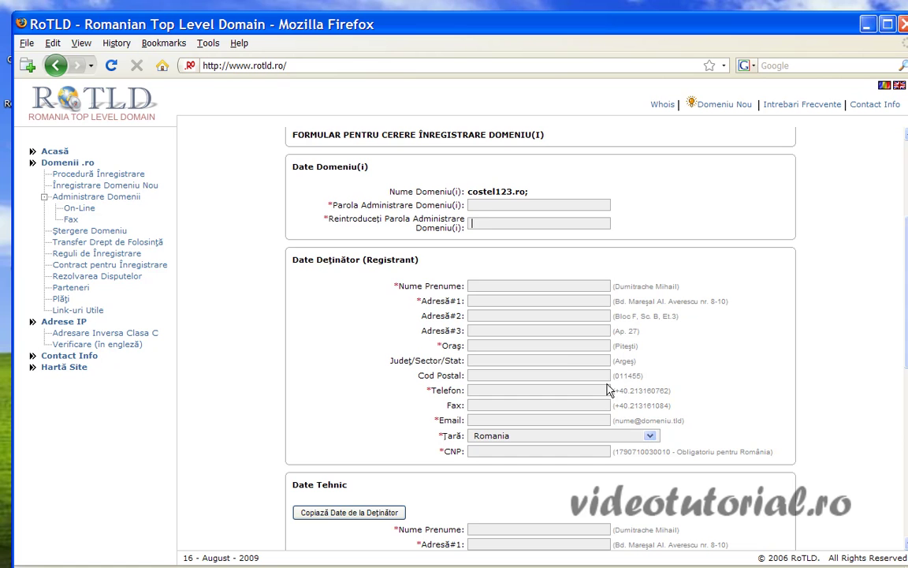
pyautogui.scroll(-5, 675, 391)
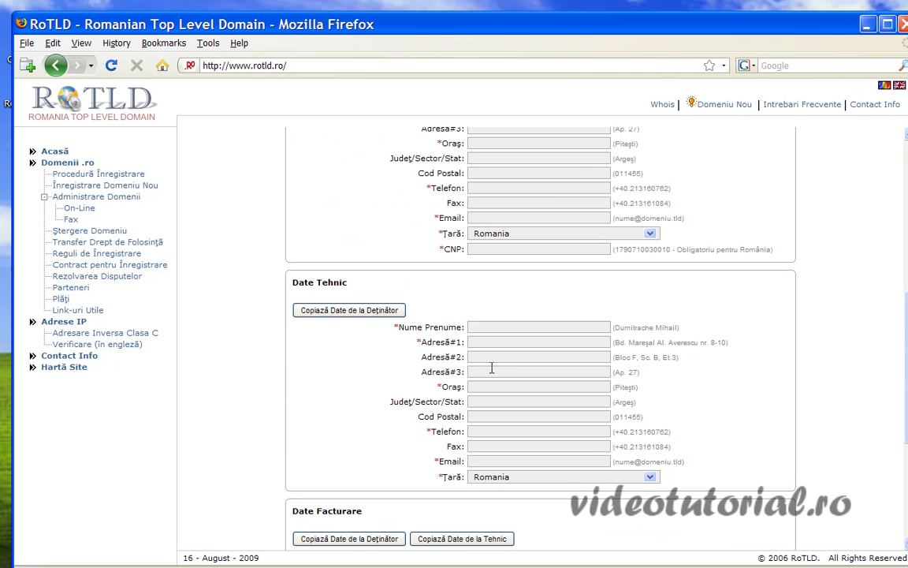
pyautogui.scroll(3, 641, 324)
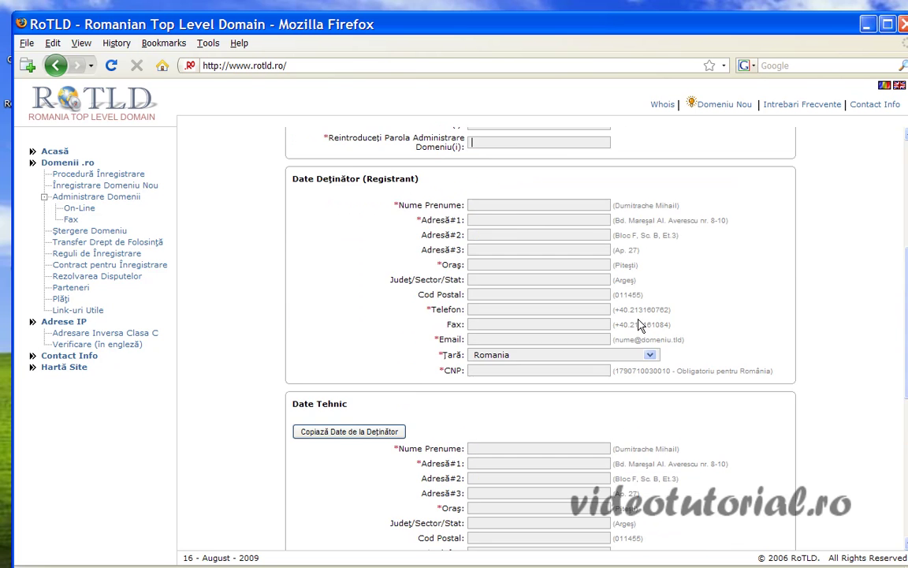
pyautogui.scroll(-1, 600, 315)
pyautogui.scroll(-1, 600, 315)
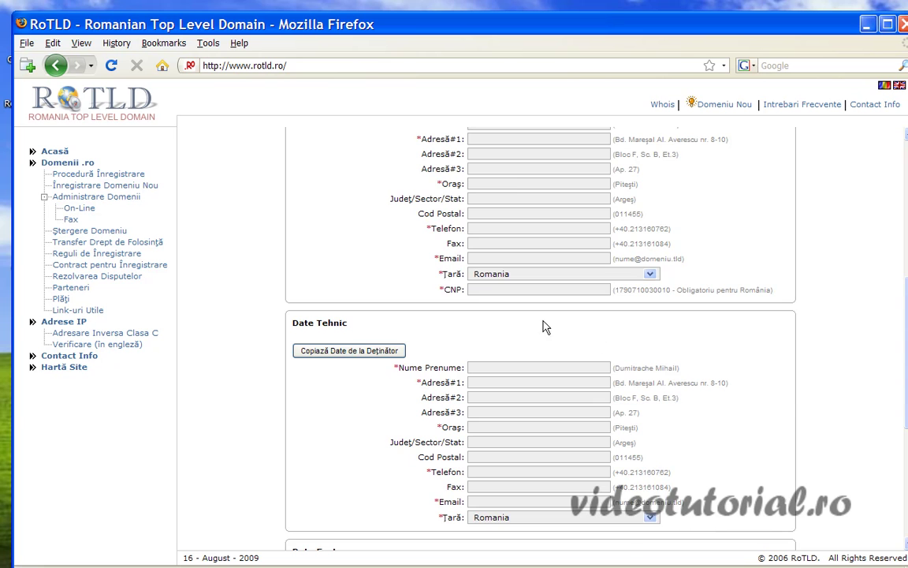
pyautogui.scroll(-3, 562, 410)
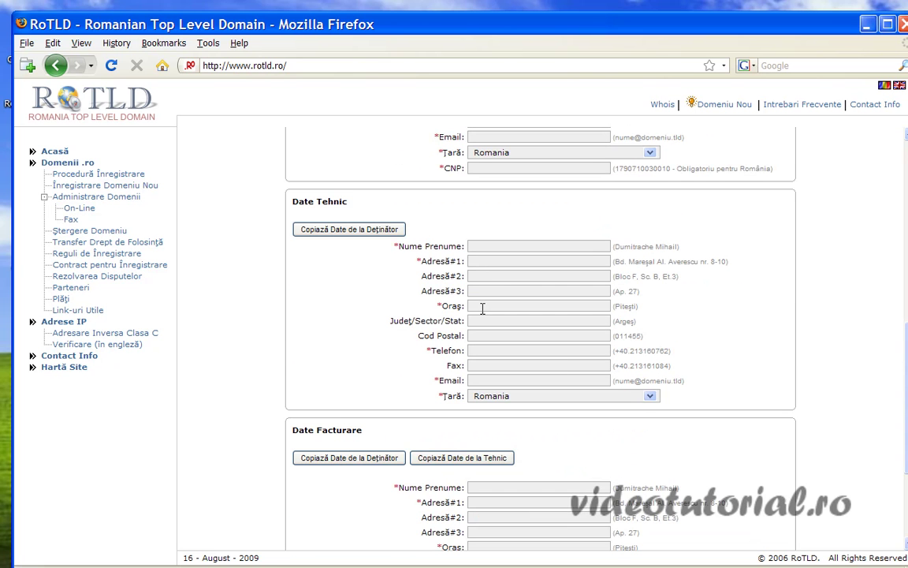
pyautogui.scroll(-4, 594, 413)
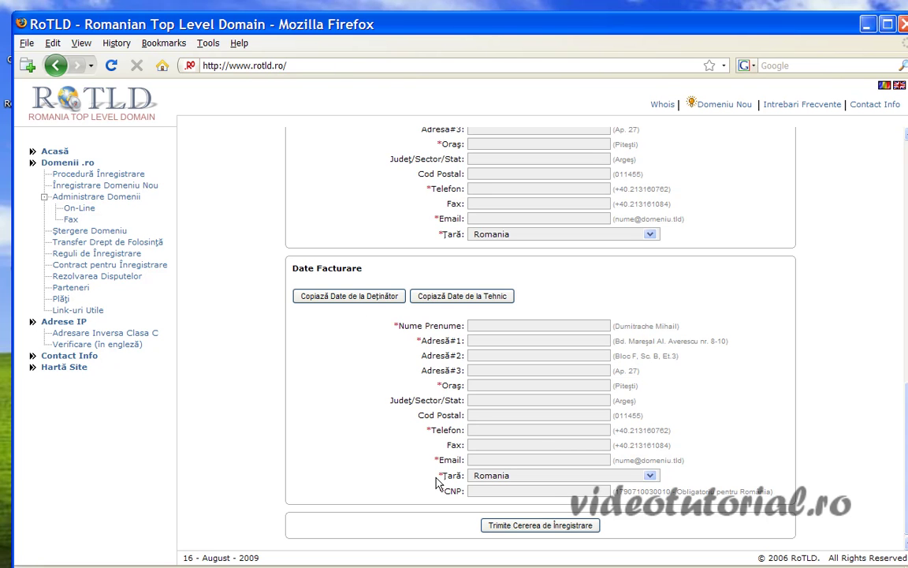
pyautogui.scroll(9, 572, 320)
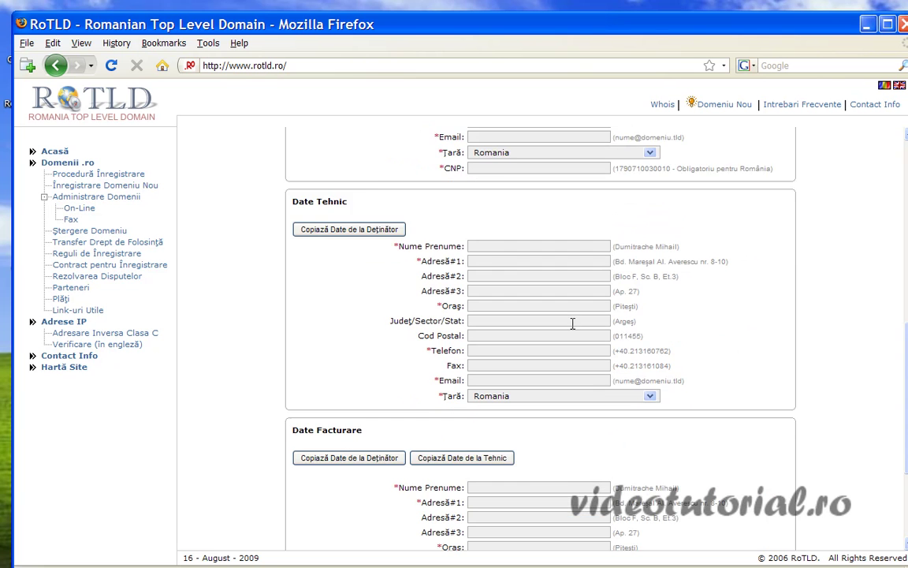
pyautogui.scroll(-4, 578, 343)
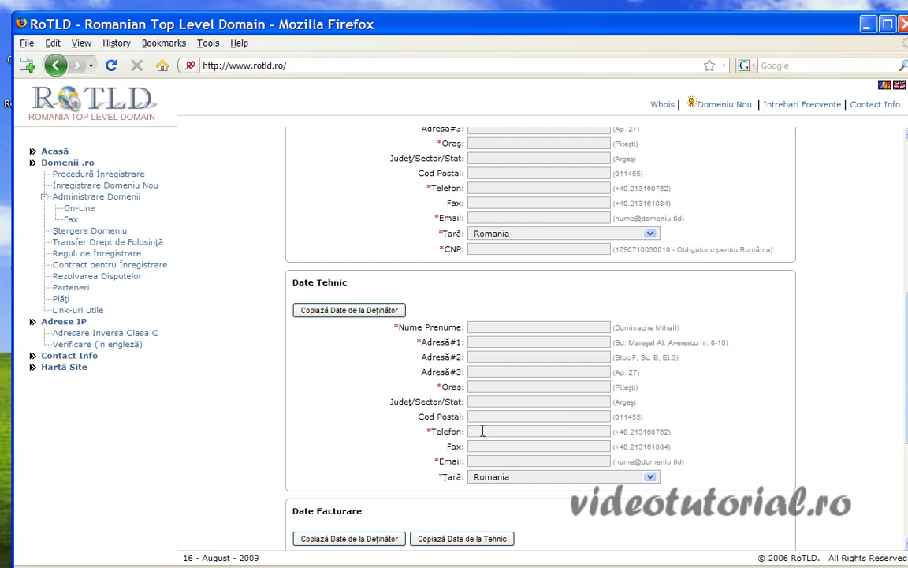
pyautogui.scroll(-4, 591, 415)
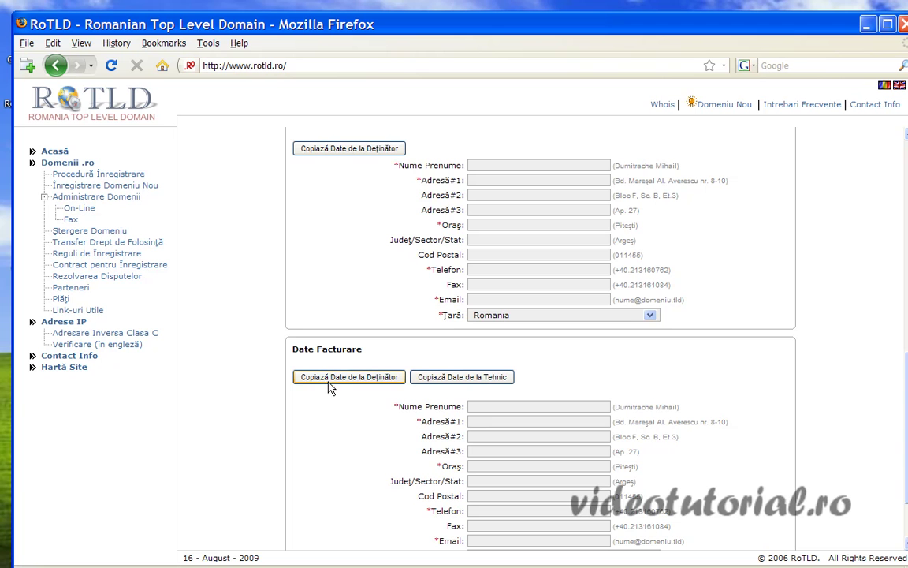
pyautogui.scroll(9, 666, 382)
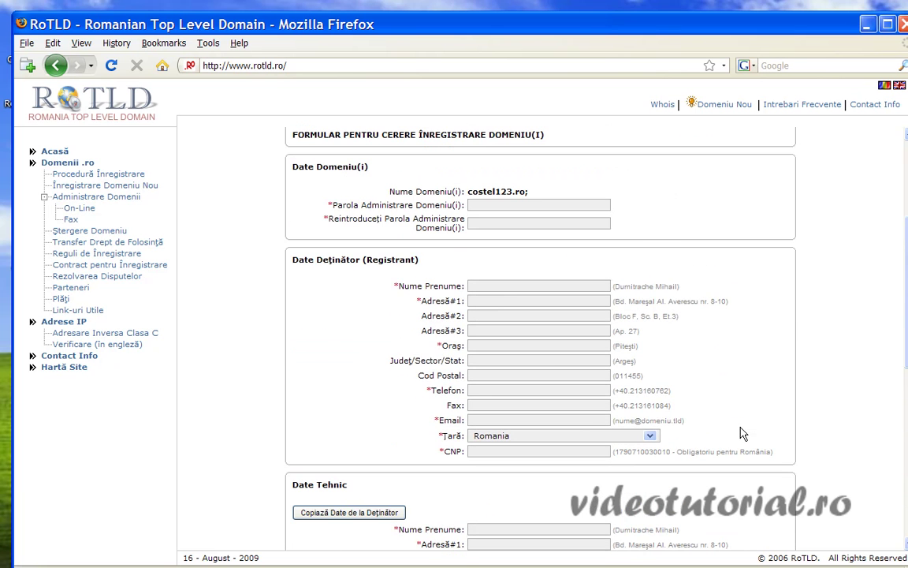
pyautogui.scroll(-4, 517, 302)
pyautogui.scroll(-7, 552, 402)
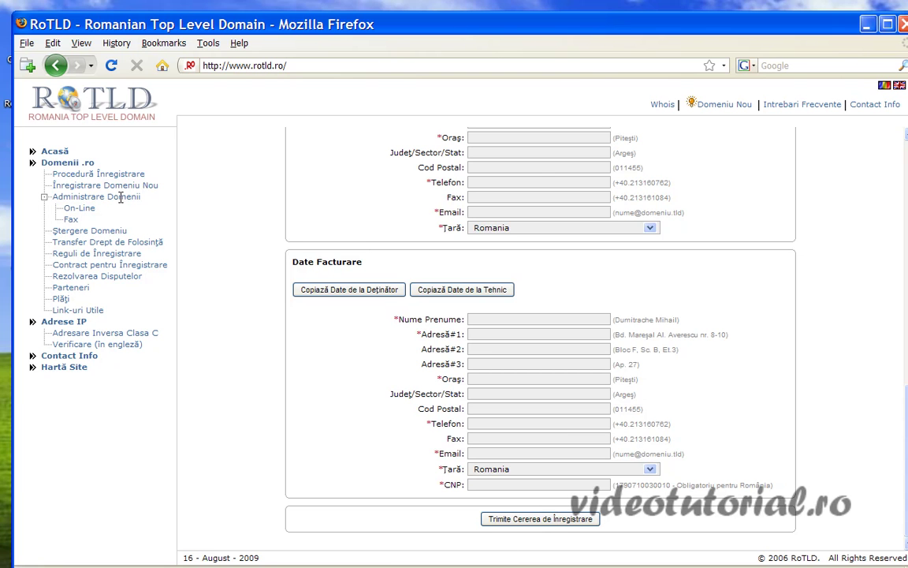
# - Open RoTLD's On-Line domain administration login page from the left sidebar
pyautogui.click(77, 210)
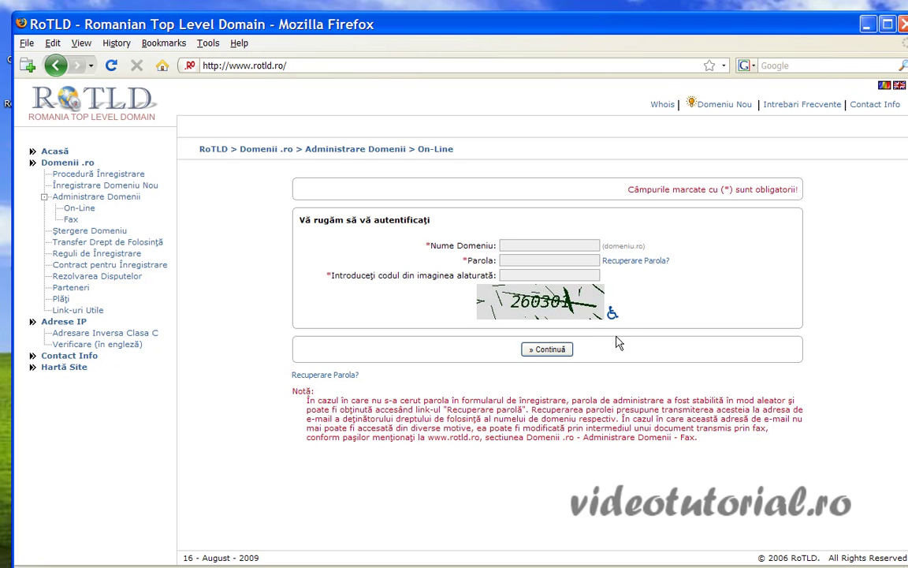
# - Close Firefox and open the desktop screen folder, nudging its window into place
pyautogui.click(904, 25)
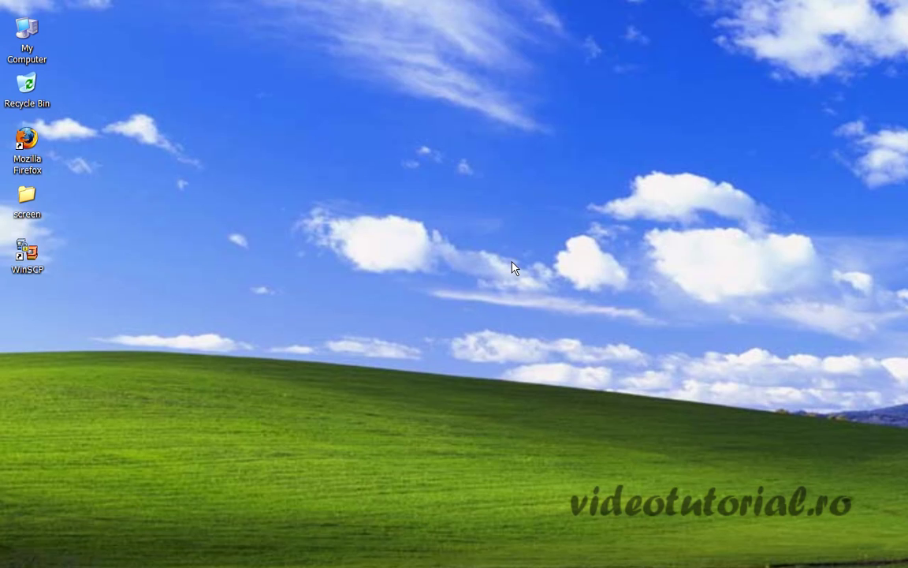
pyautogui.doubleClick(28, 202)
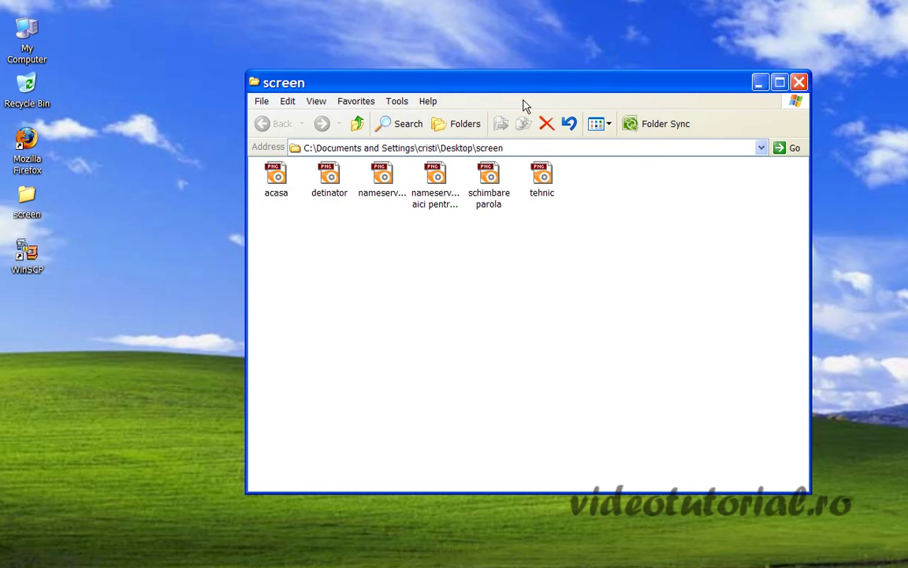
pyautogui.moveTo(521, 88); pyautogui.dragTo(530, 112)
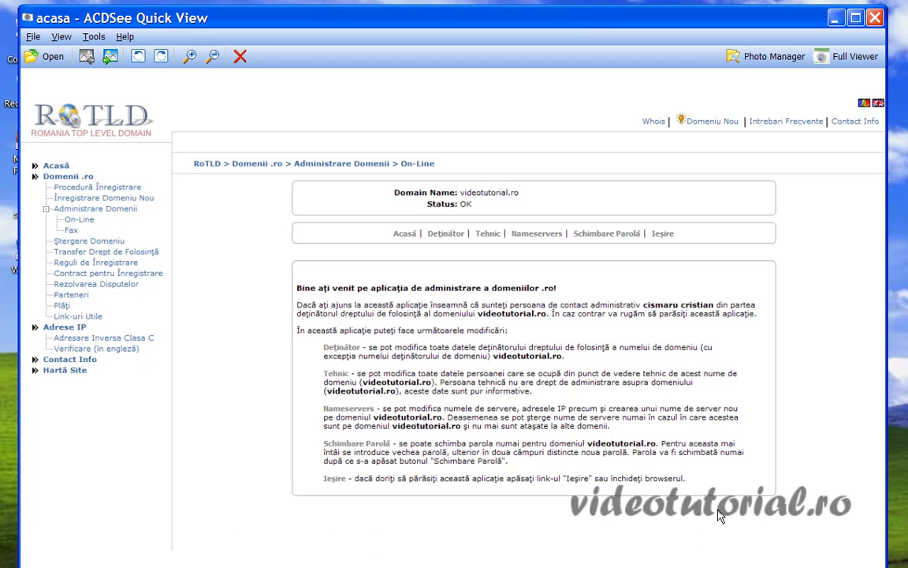
# - Close the acasa screenshot, then view and close the detinator screenshot
pyautogui.click(881, 17)
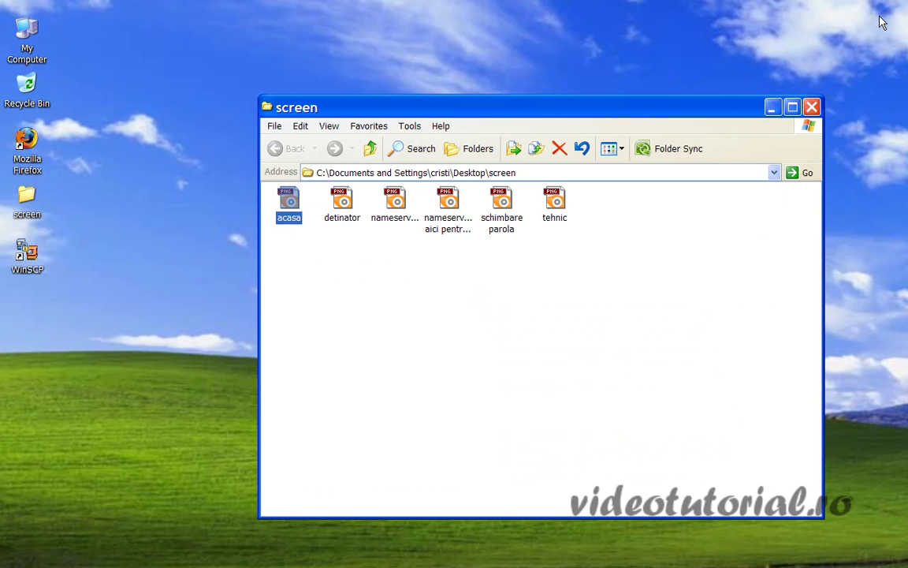
pyautogui.doubleClick(345, 200)
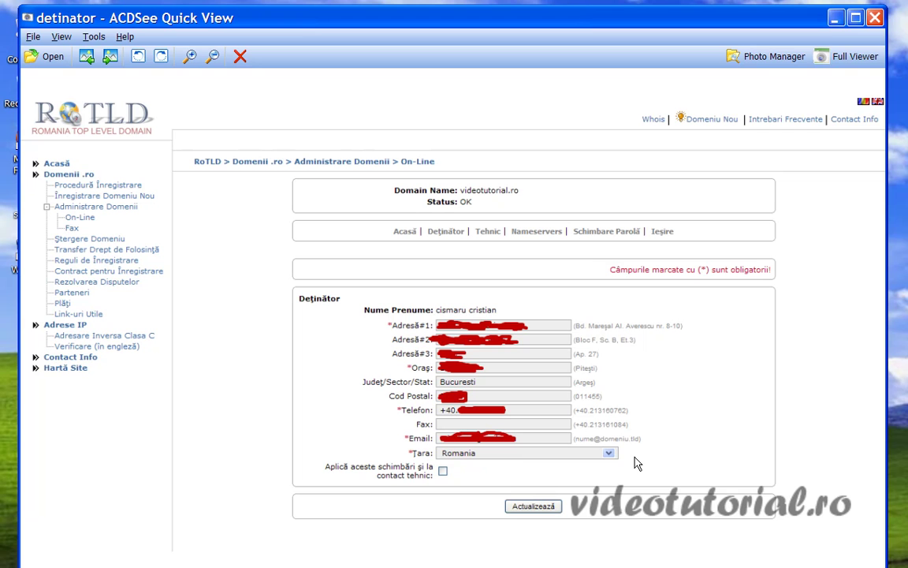
pyautogui.click(877, 20)
# - View and close the tehnic screenshot, then open the nameservers screenshot
pyautogui.doubleClick(556, 200)
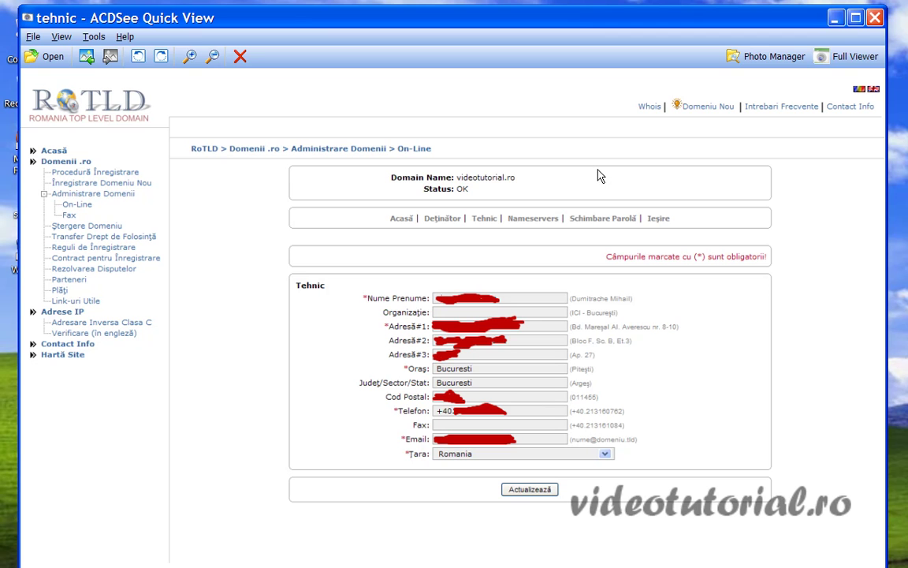
pyautogui.click(874, 19)
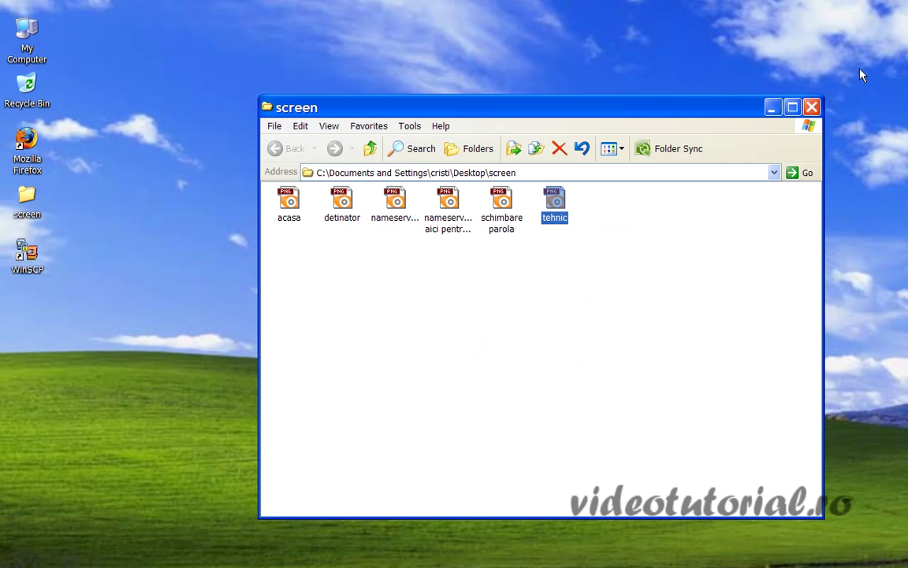
pyautogui.doubleClick(403, 213)
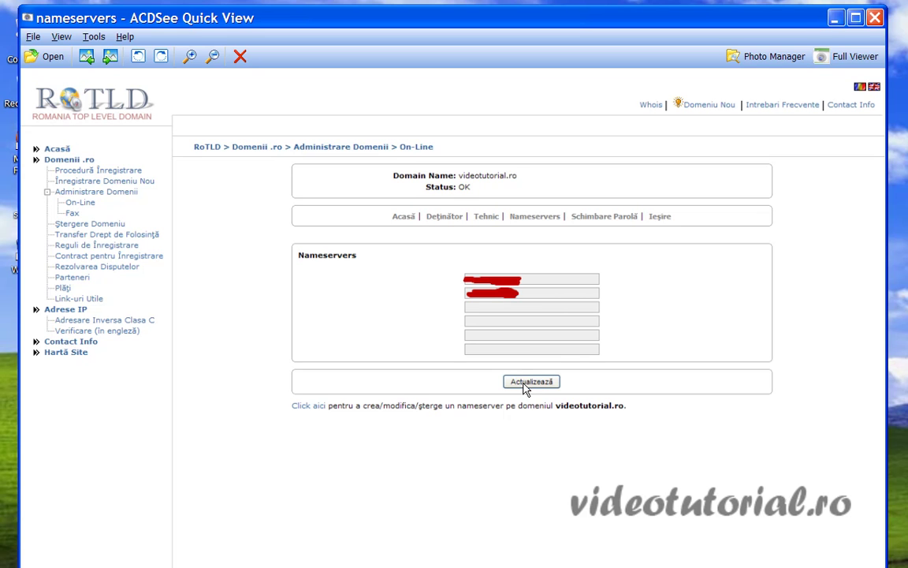
# - Close the nameservers screenshot in ACDSee Quick View
pyautogui.click(874, 19)
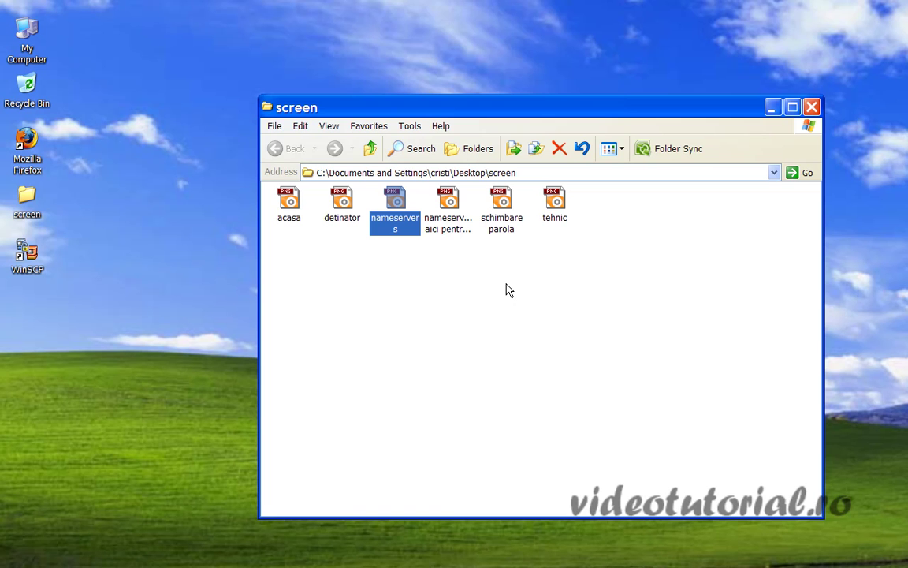
pyautogui.doubleClick(455, 203)
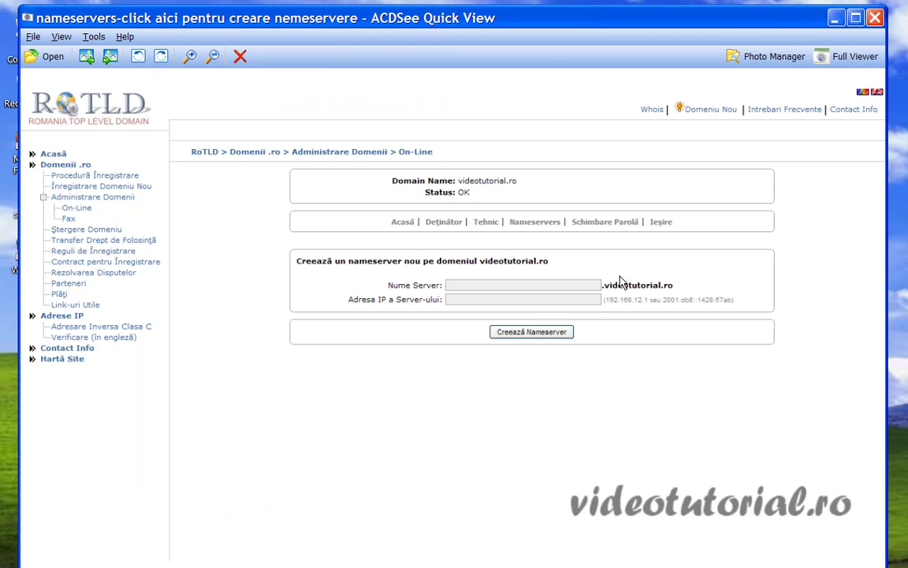
pyautogui.click(873, 21)
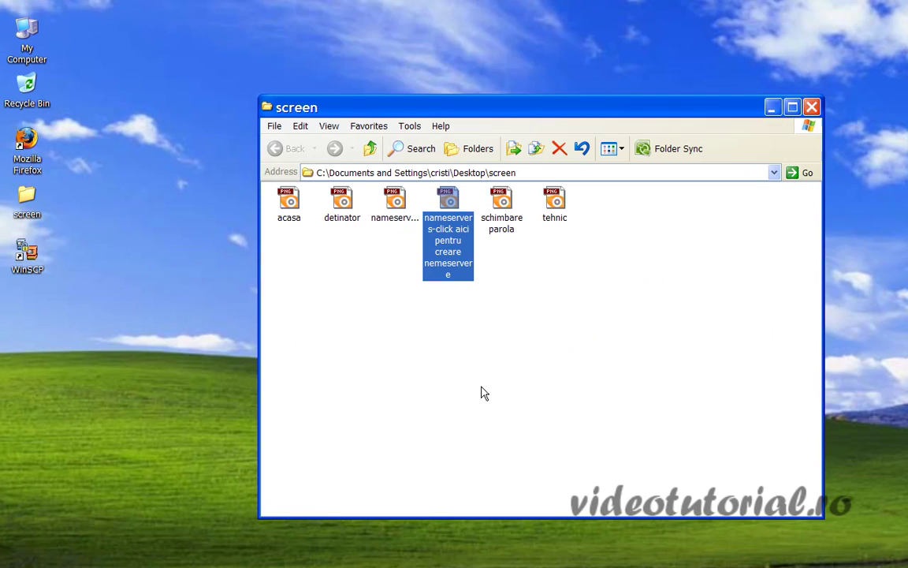
pyautogui.doubleClick(399, 216)
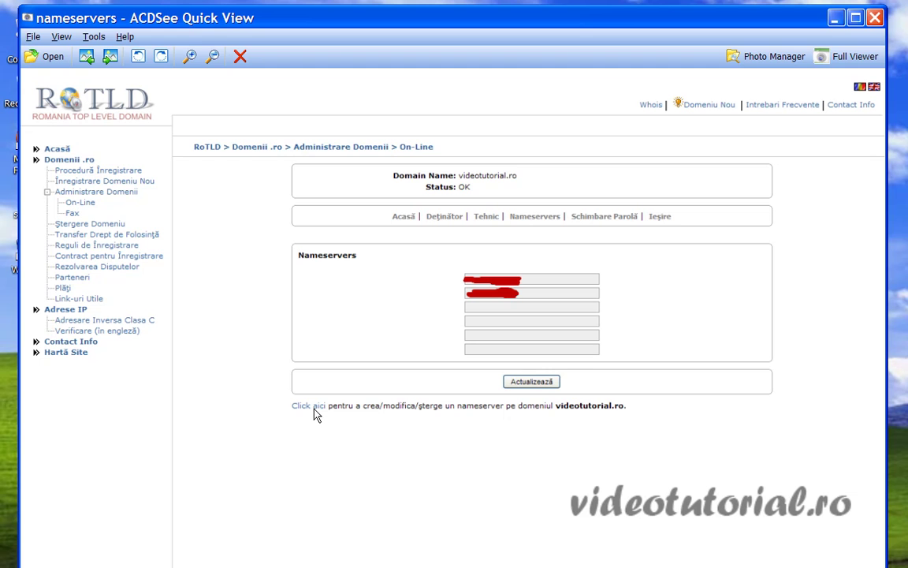
pyautogui.click(875, 18)
# - View and close the create-nameserver screenshot, then open the videotutorial.ro nameservers screenshot
pyautogui.doubleClick(449, 201)
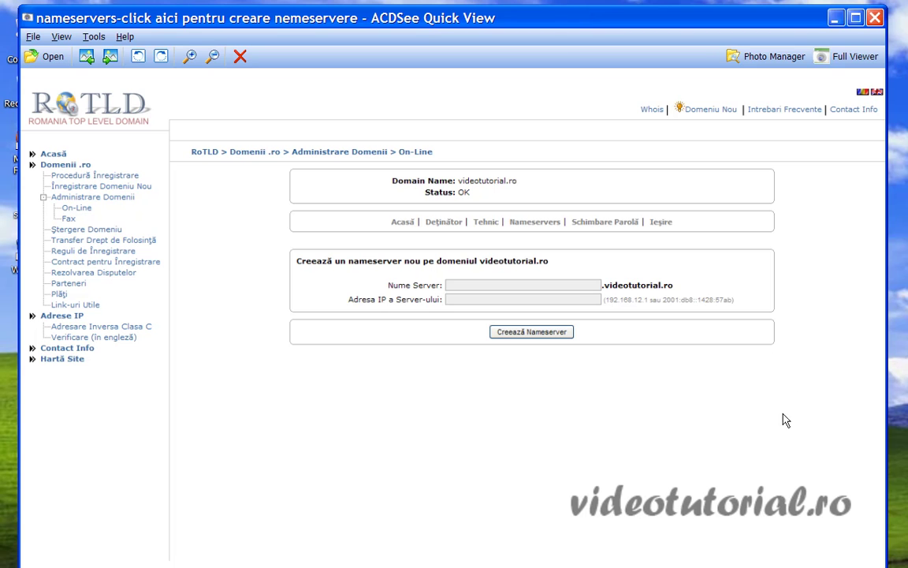
pyautogui.click(875, 16)
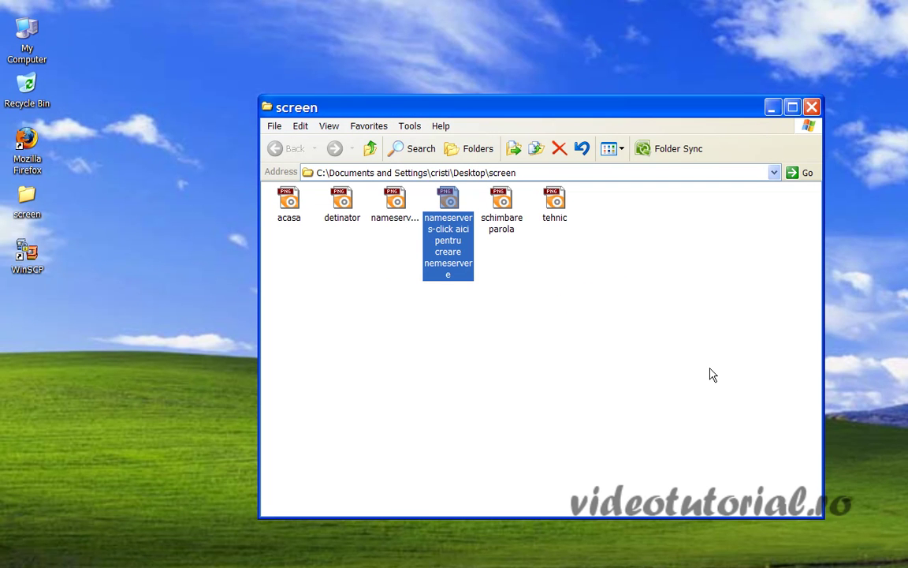
pyautogui.doubleClick(391, 201)
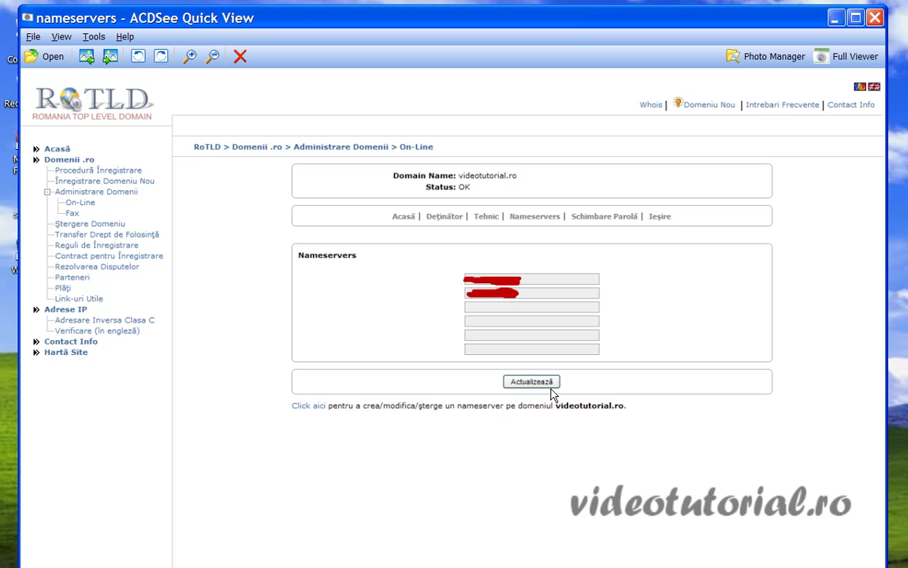
# - Close the nameservers screenshot and the screen folder, then launch Firefox from the desktop
pyautogui.click(877, 19)
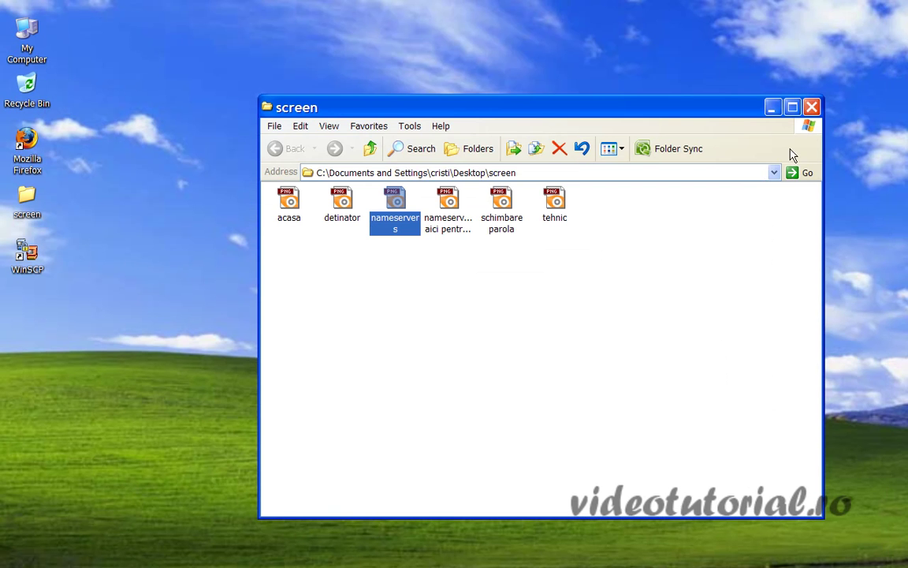
pyautogui.click(811, 109)
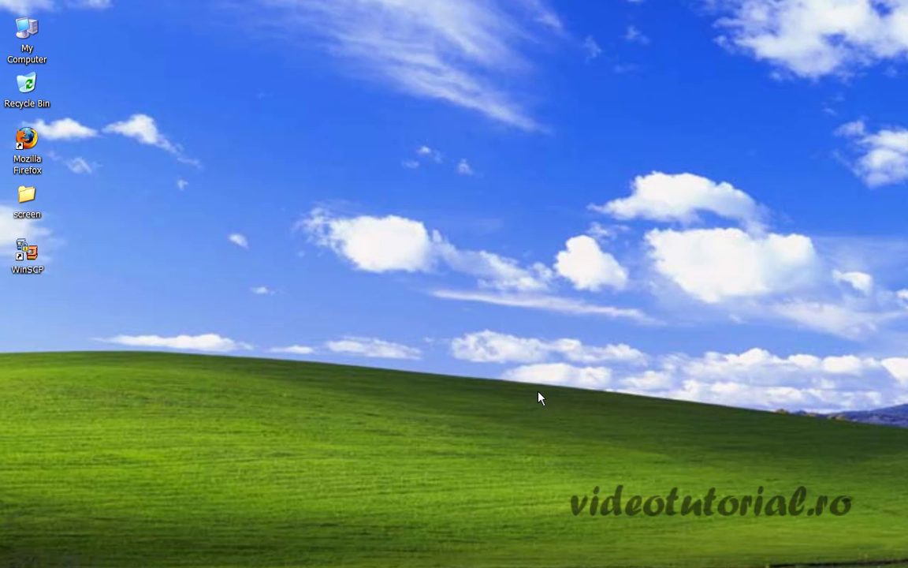
pyautogui.doubleClick(27, 135)
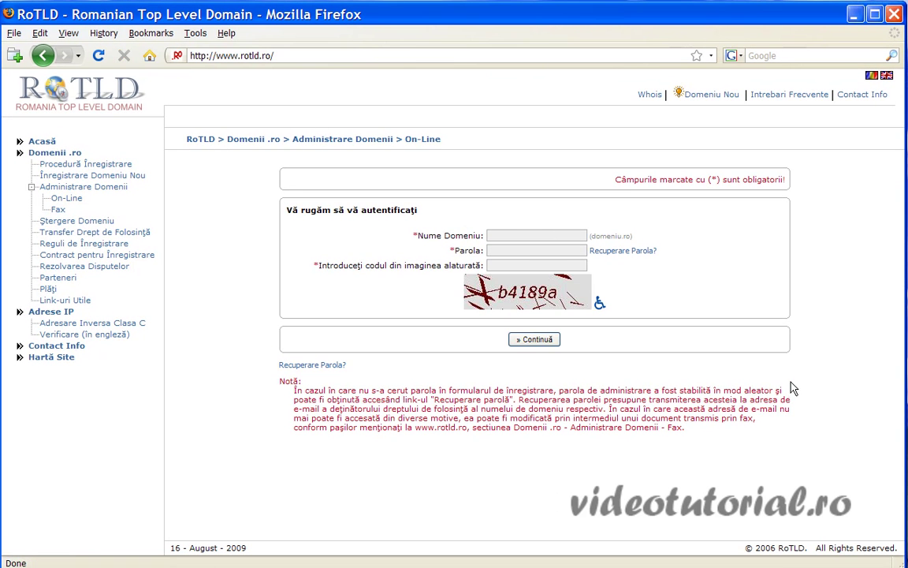
# - Search Google for 'plesk' from the Firefox start page
pyautogui.click(149, 56)
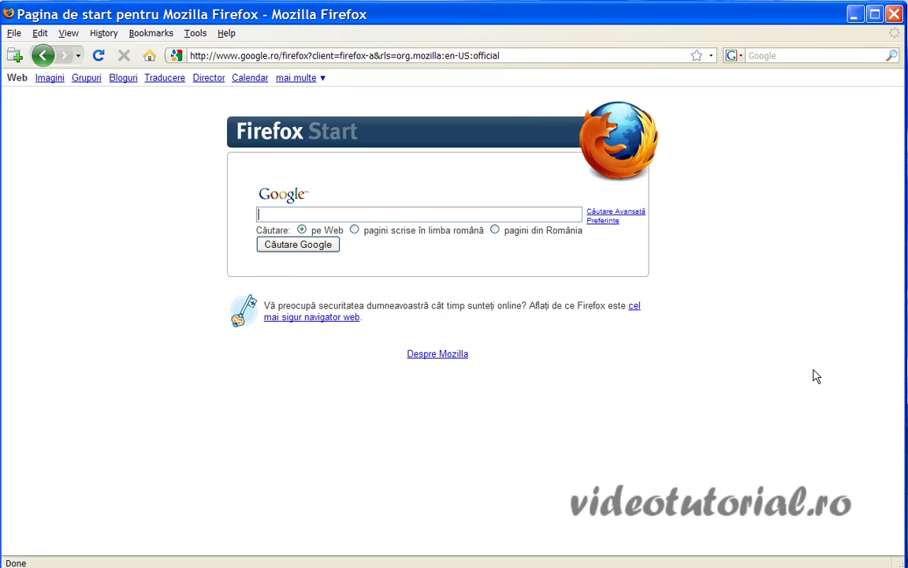
pyautogui.write('plesk')
pyautogui.press('Return')
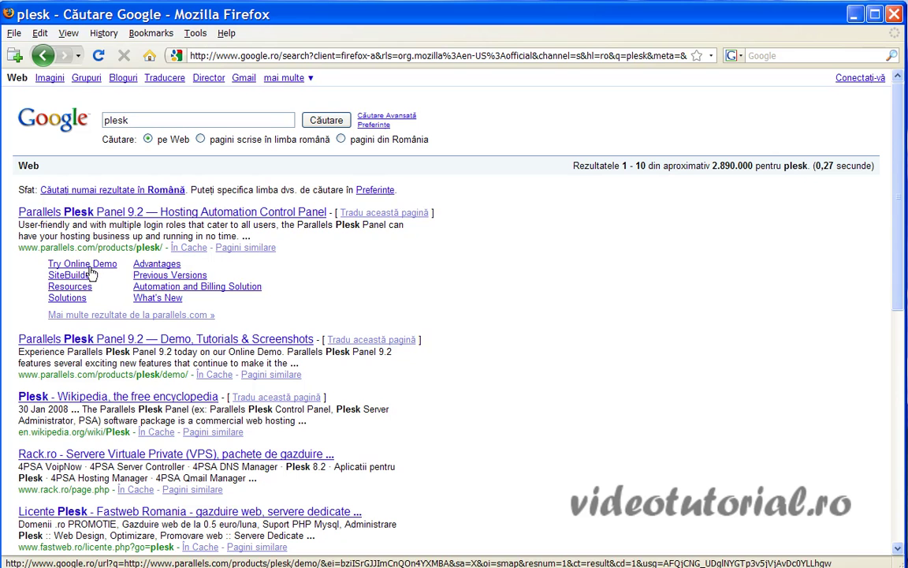
# - Open the 'Parallels Plesk Panel 9.2 — Hosting Automation Control Panel' search result
pyautogui.click(108, 212)
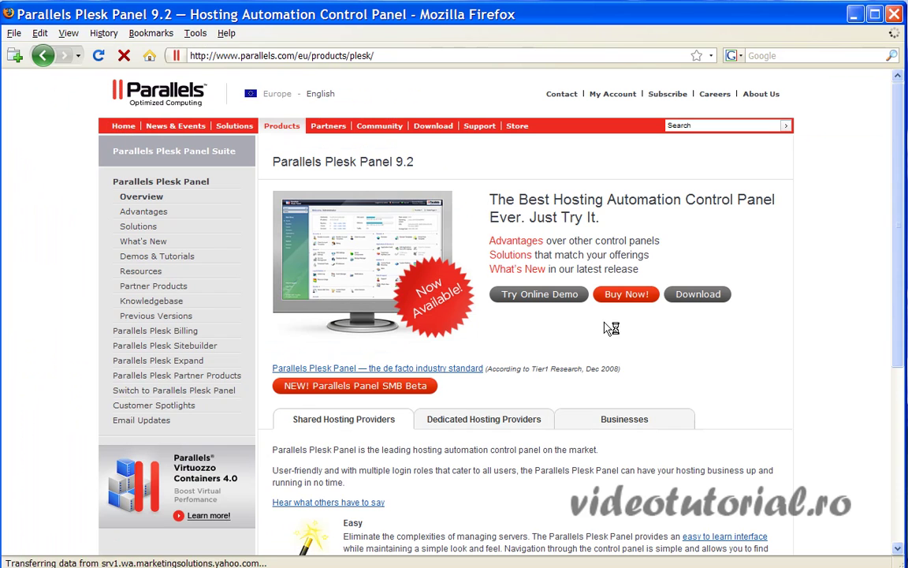
# - Go to Try Online Demo and scroll through the demo login roles, Administrator to Mail User
pyautogui.click(540, 296)
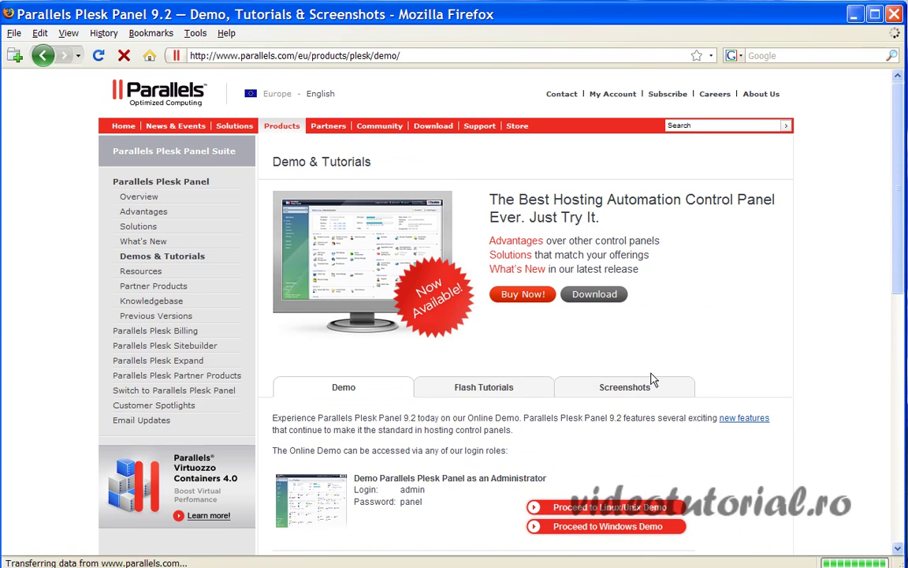
pyautogui.scroll(-4, 627, 366)
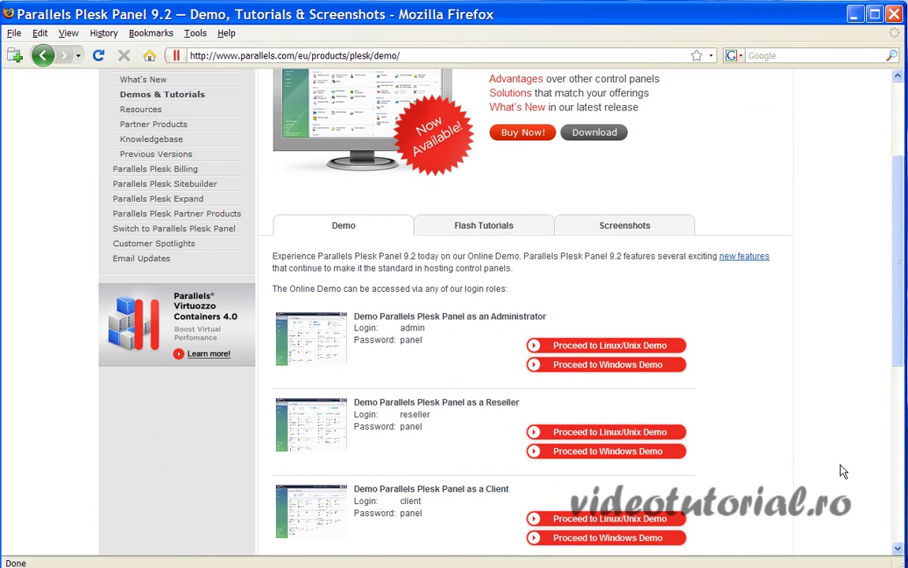
pyautogui.scroll(-4, 773, 408)
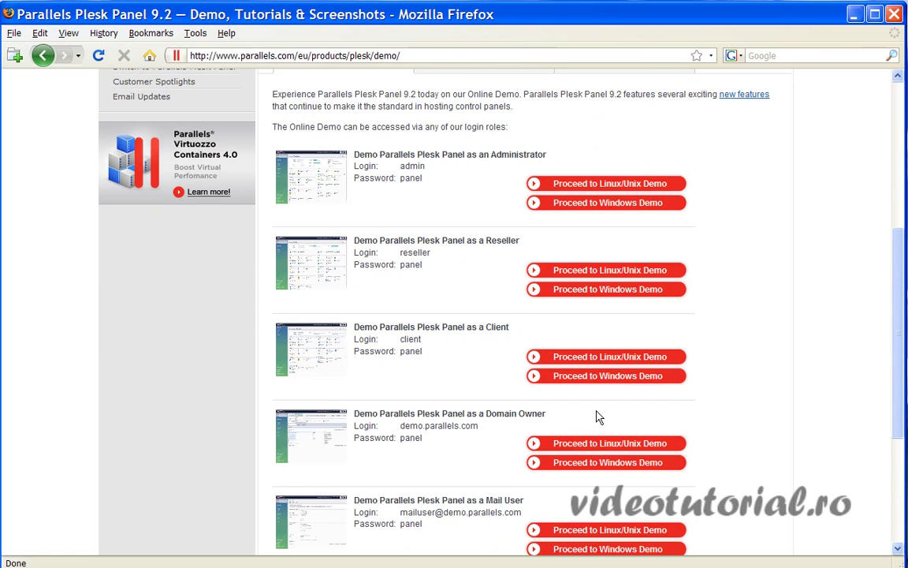
pyautogui.scroll(-2, 503, 327)
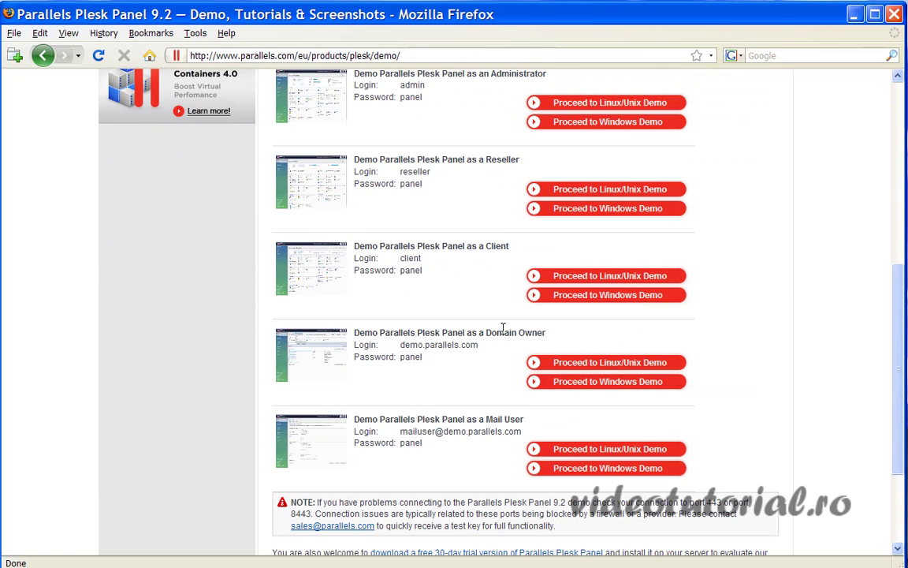
# - Launch the Linux/Unix demo for the Domain Owner role in a new tab
pyautogui.click(608, 369)
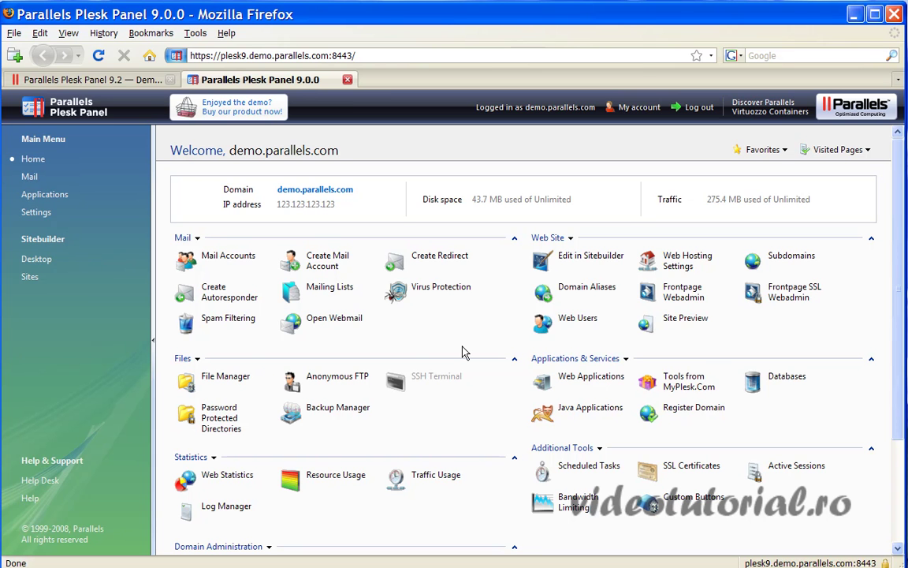
pyautogui.click(322, 267)
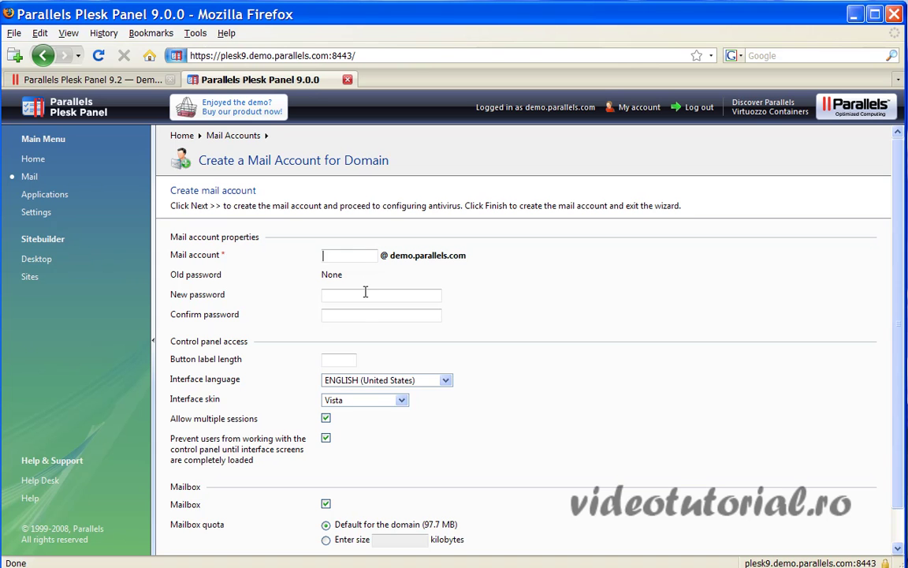
pyautogui.scroll(-1, 449, 404)
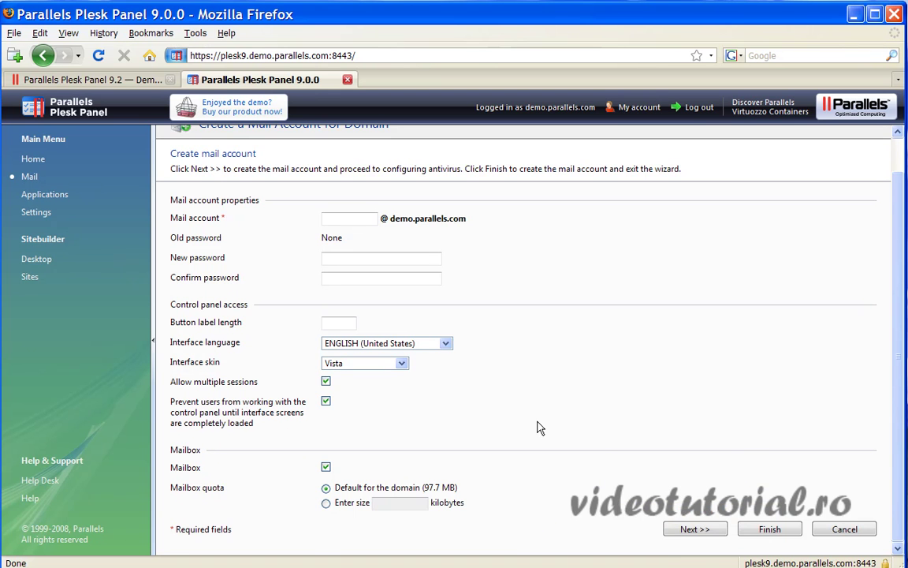
pyautogui.click(29, 176)
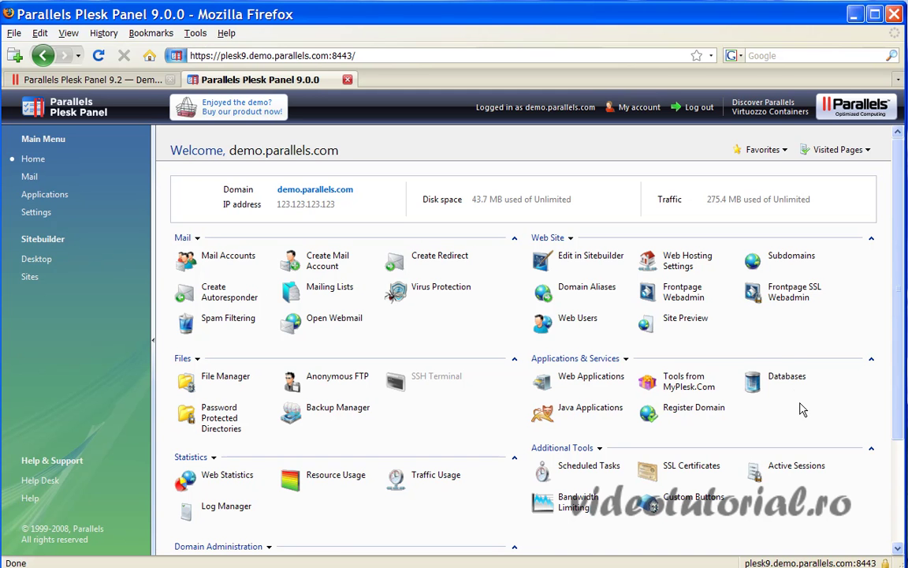
# - Create the MySQL database client_teste and start adding a database user to it
pyautogui.click(754, 376)
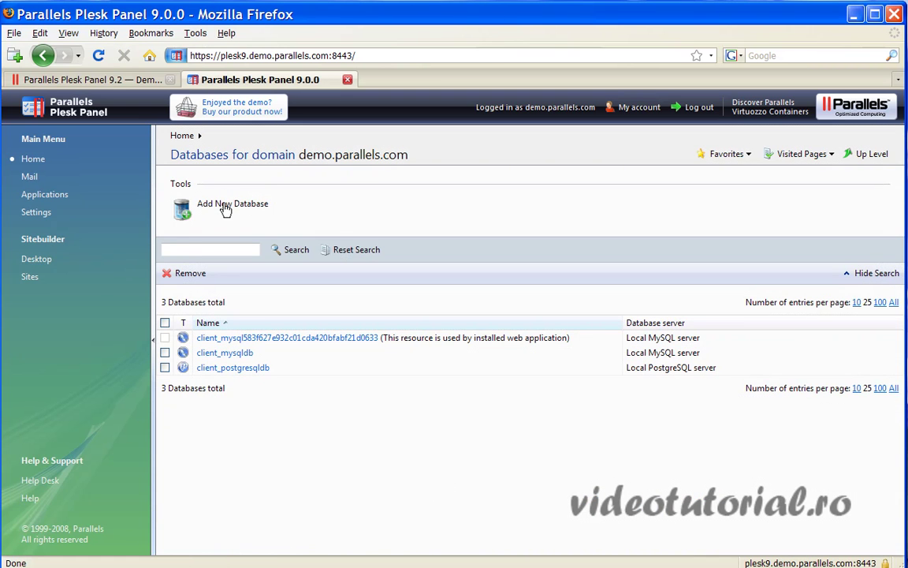
pyautogui.click(227, 207)
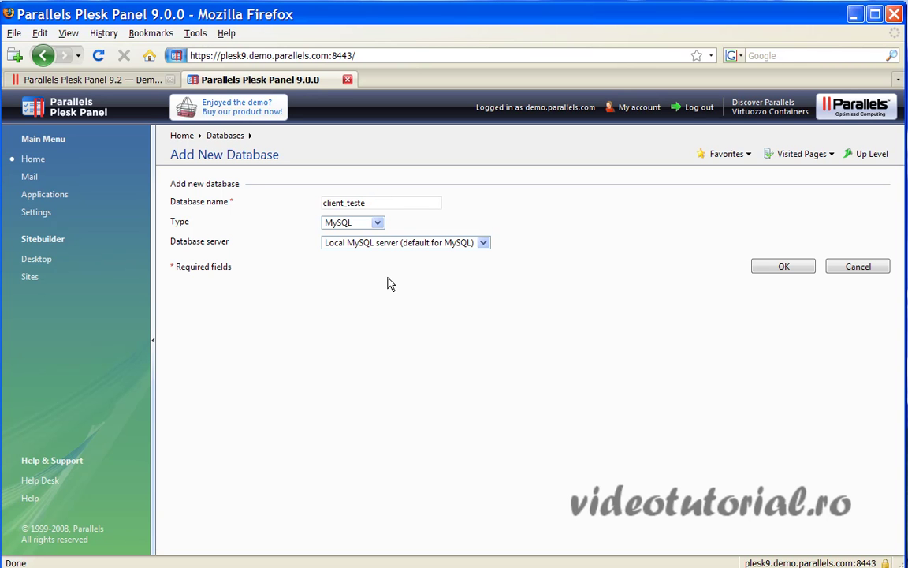
pyautogui.click(802, 273)
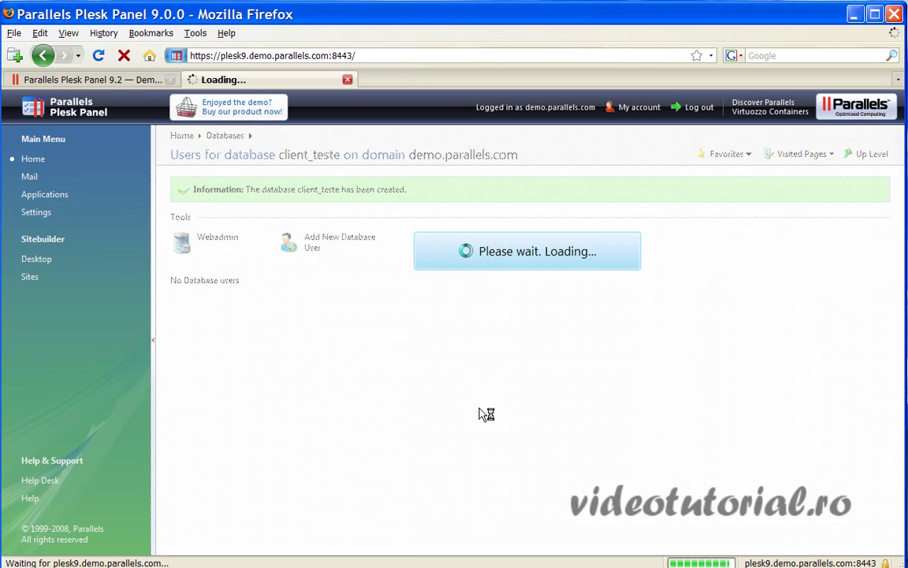
pyautogui.click(325, 248)
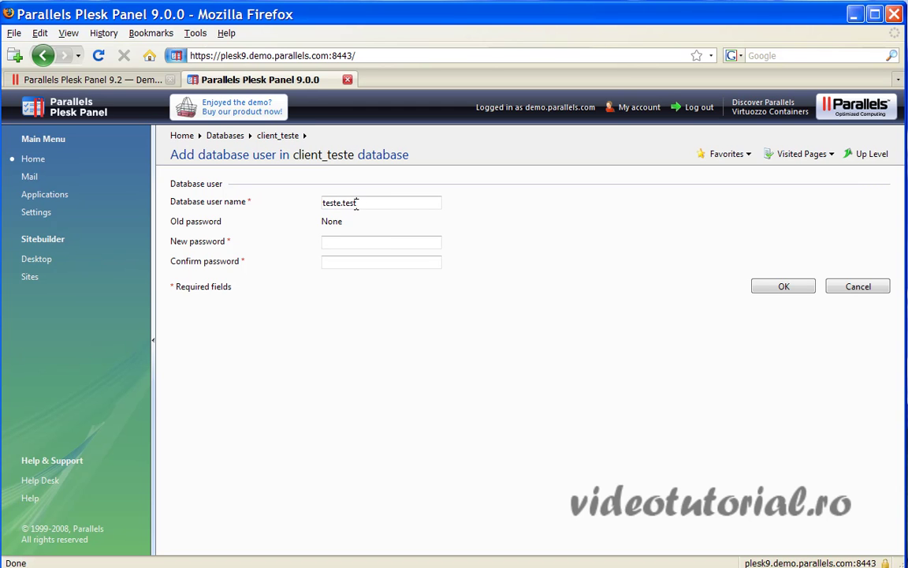
# - Enter and confirm a password for the client_teste user, submit, and dismiss the invalid-name alert
pyautogui.click(350, 244)
pyautogui.moveTo(371, 242); pyautogui.dragTo(302, 247)
pyautogui.write('••••••')
pyautogui.click(346, 261)
pyautogui.write('••••')
pyautogui.doubleClick(784, 286)
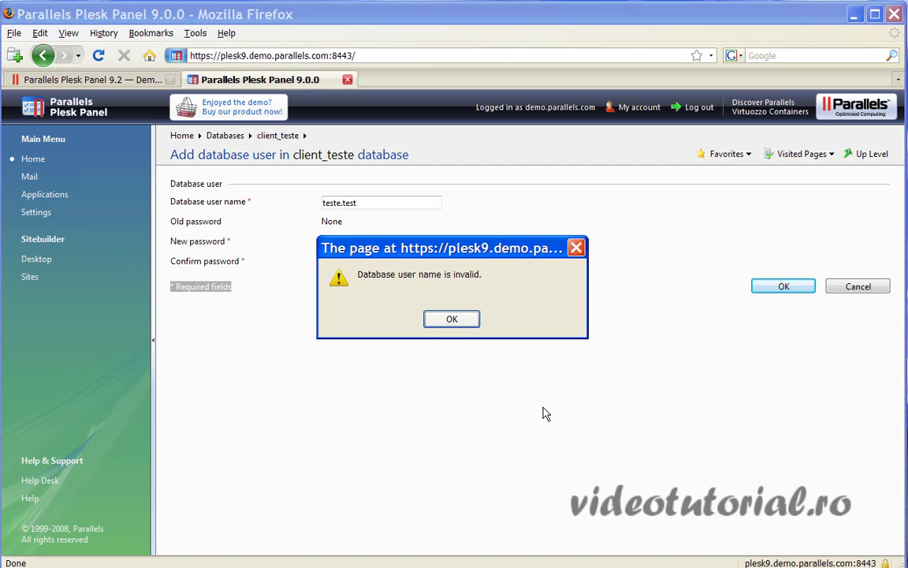
pyautogui.click(461, 321)
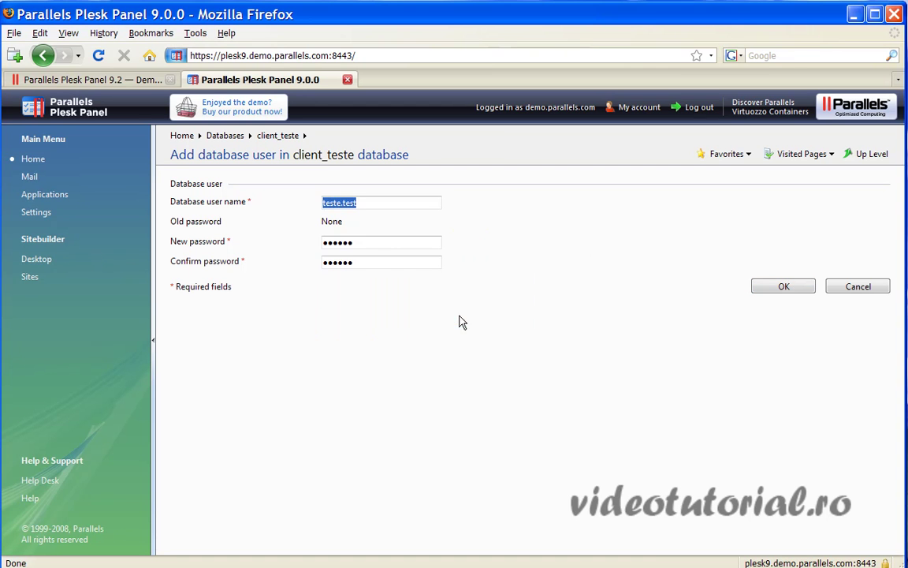
pyautogui.click(372, 204)
# - Abandon the user form and open the Subdomains list of demo.parallels.com from Home
pyautogui.click(23, 159)
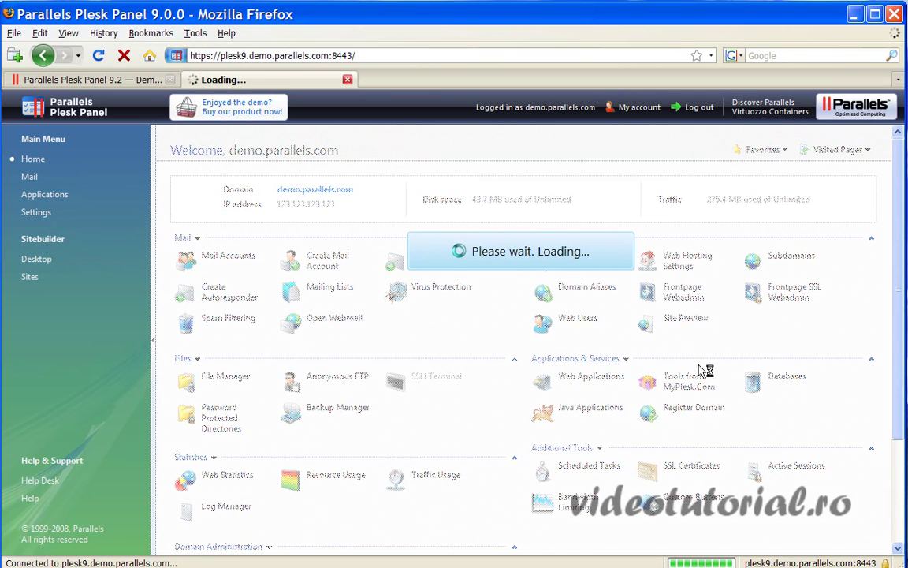
pyautogui.click(781, 257)
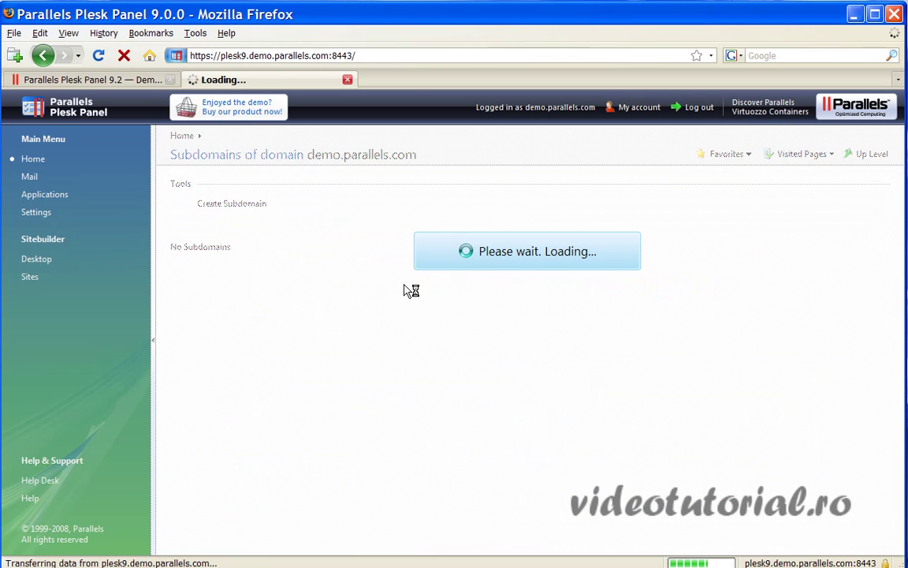
# - Open the Create Subdomain form for demo.parallels.com
pyautogui.click(234, 205)
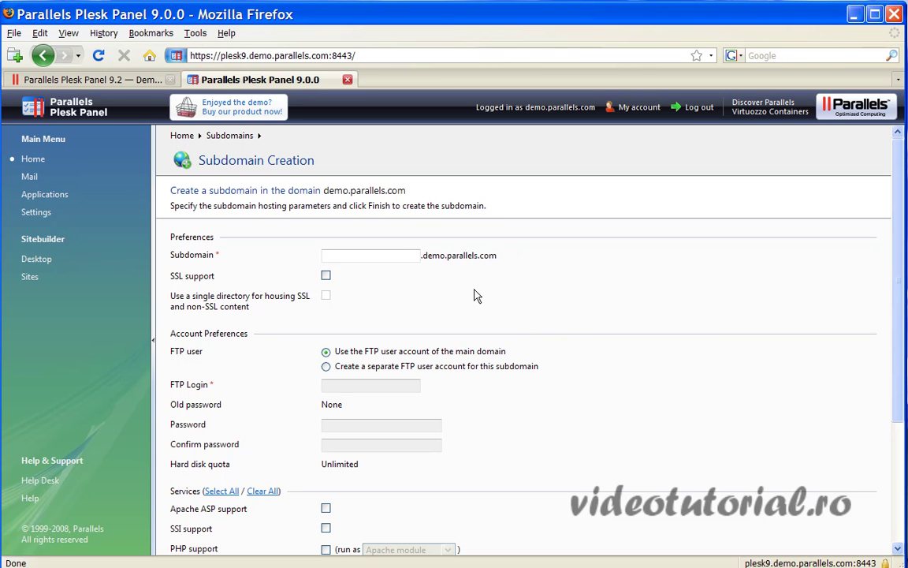
# - Turn SSL support for the subdomain on and back off, leaving it disabled
pyautogui.click(386, 254)
pyautogui.click(325, 275)
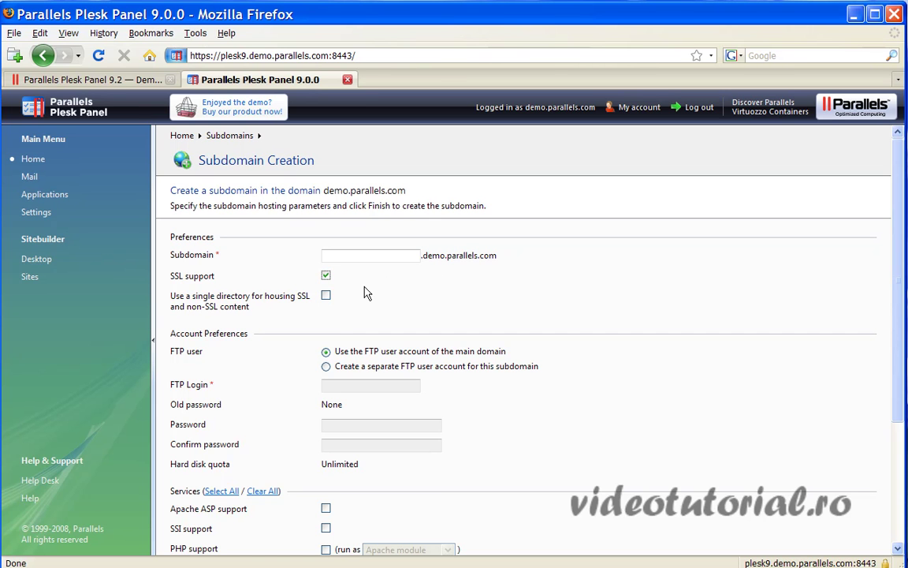
pyautogui.click(325, 276)
# - Choose a separate FTP user account for the subdomain
pyautogui.scroll(-2, 504, 402)
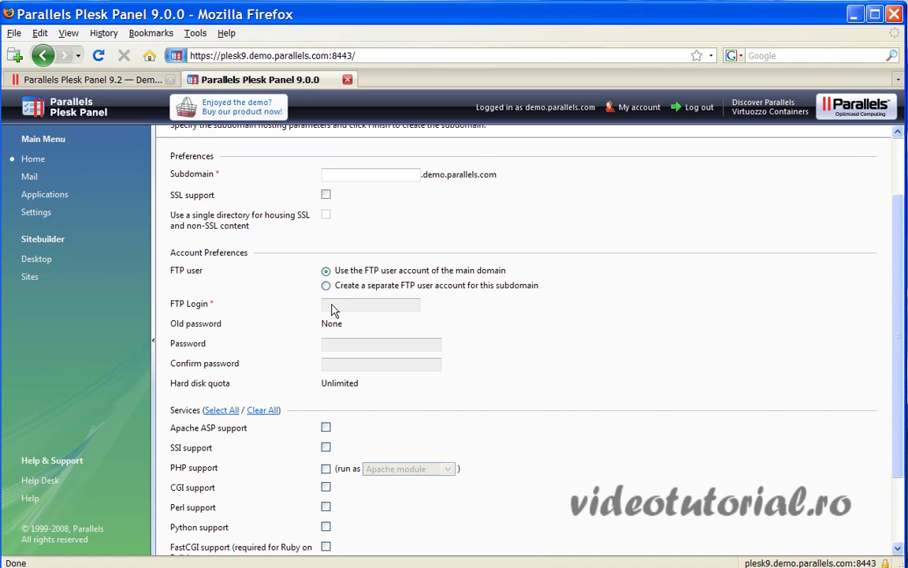
pyautogui.scroll(-2, 503, 358)
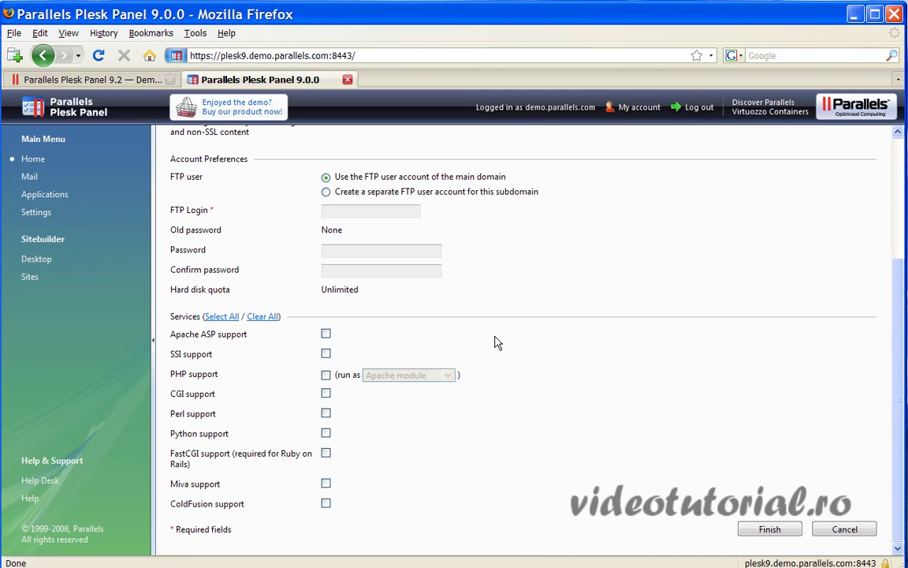
pyautogui.click(327, 193)
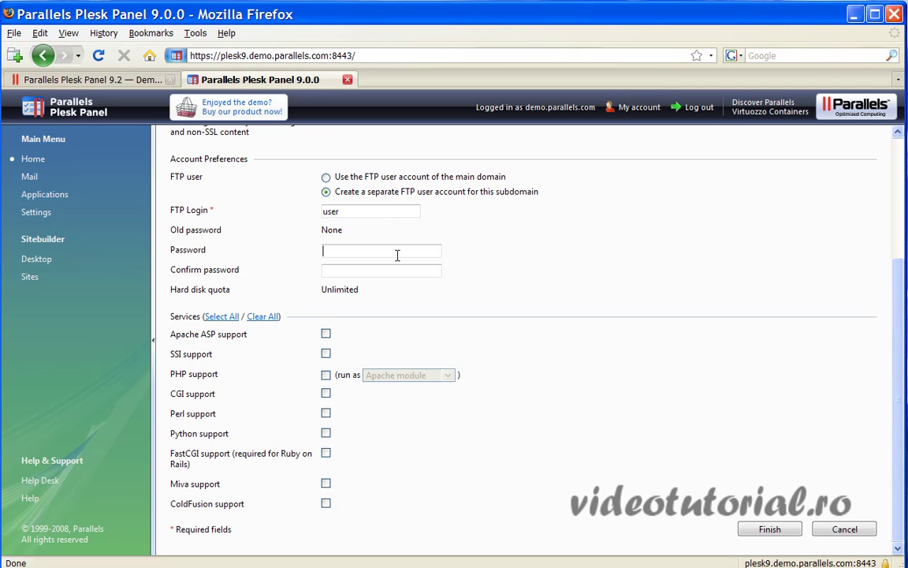
pyautogui.scroll(3, 398, 254)
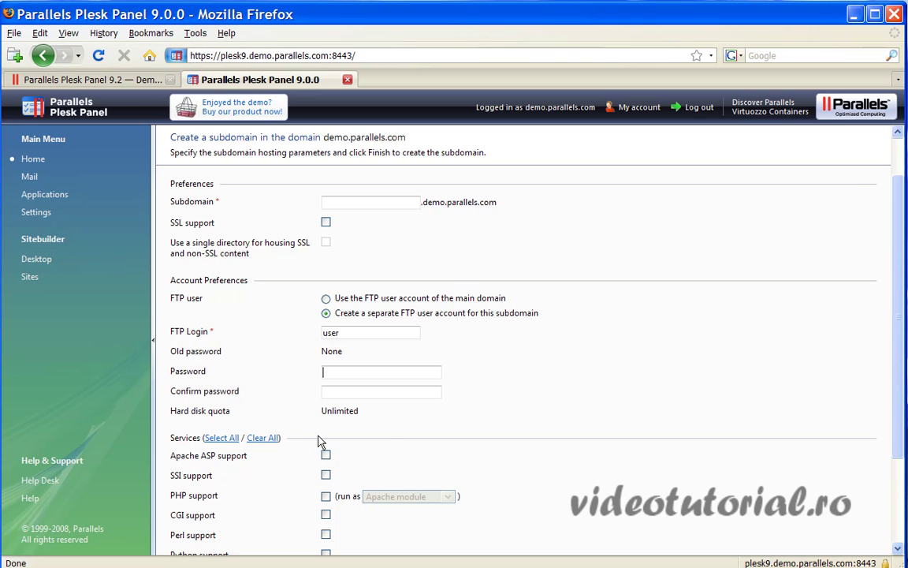
# - Go back, close the still-loading tab, and enter the Linux/Unix demo as Administrator
pyautogui.click(43, 55)
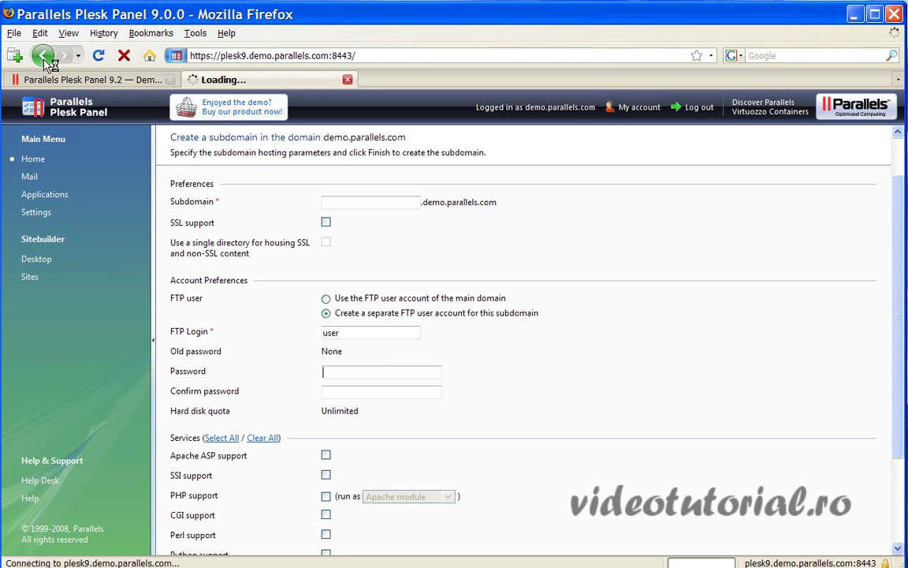
pyautogui.click(348, 79)
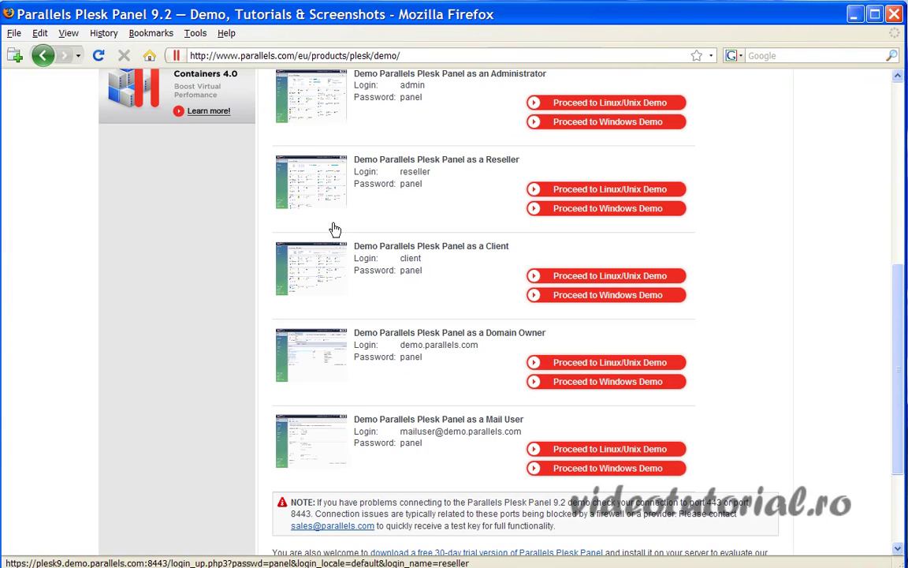
pyautogui.scroll(10, 581, 332)
pyautogui.scroll(-3, 584, 443)
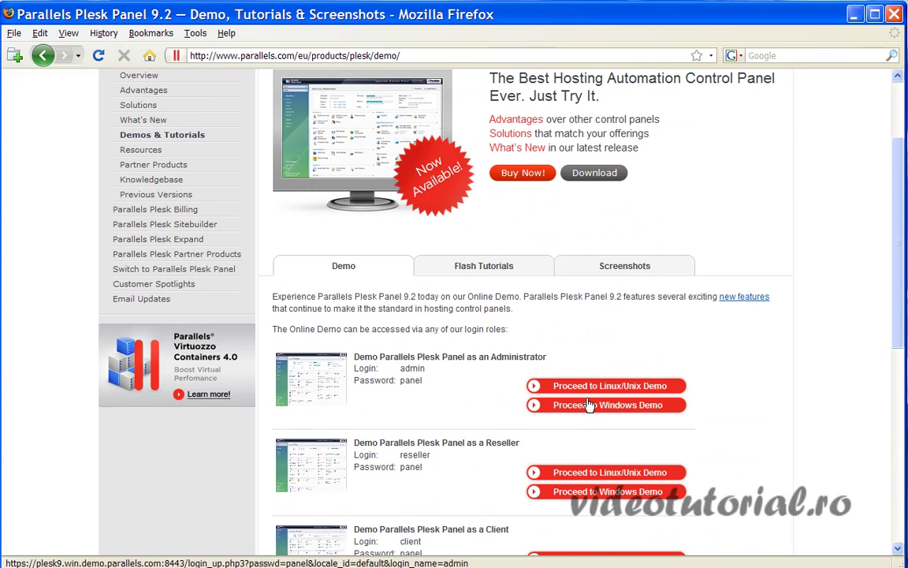
pyautogui.click(590, 392)
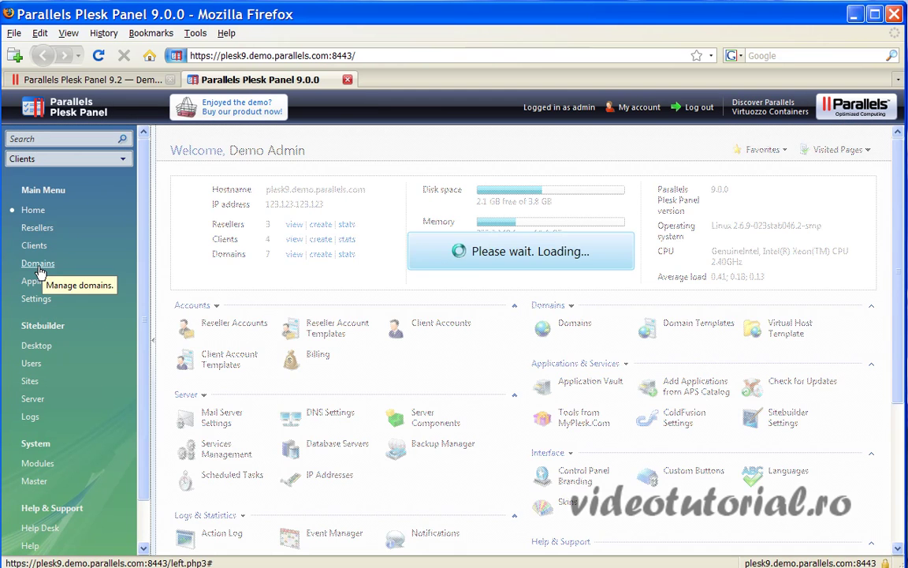
# - From the Domains list of 7 domains, start a new domain with Create Domain
pyautogui.click(38, 265)
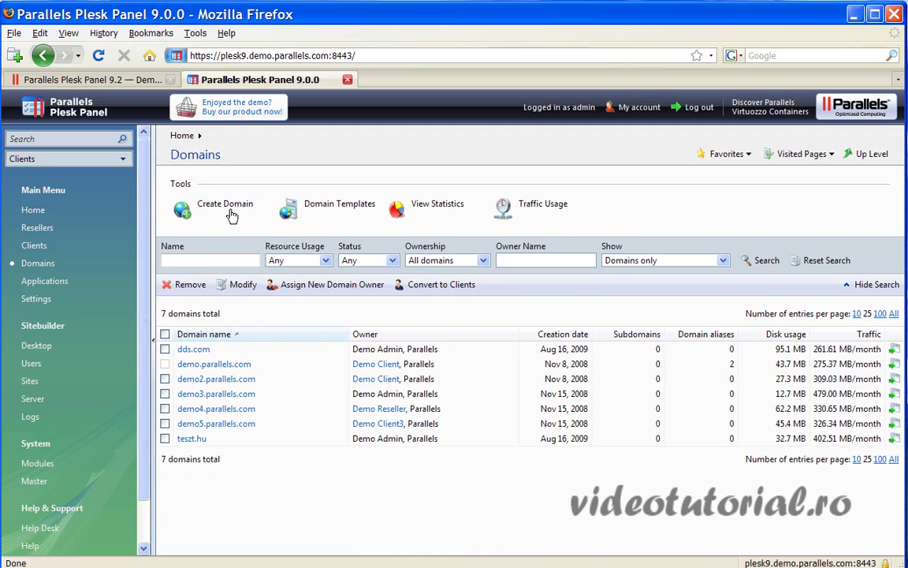
pyautogui.click(228, 207)
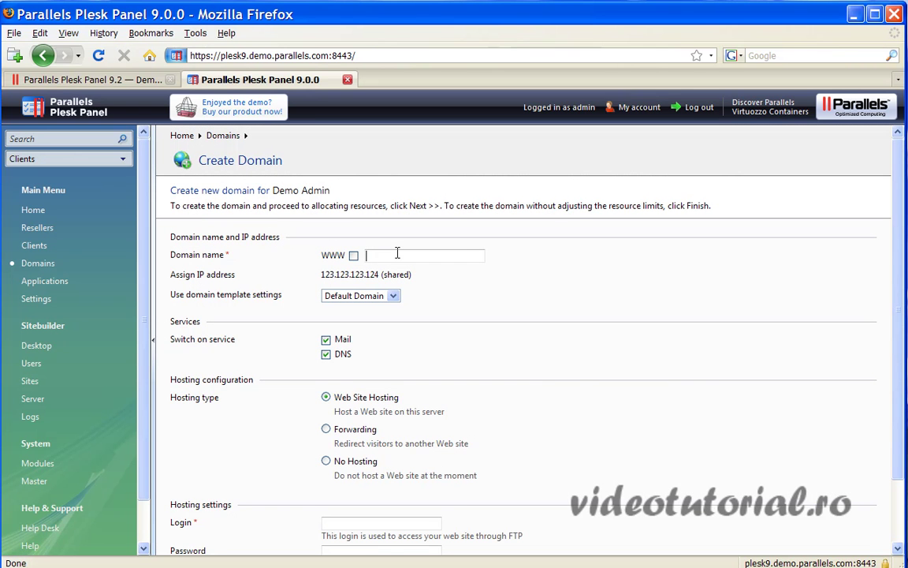
# - Enter domain name costel.ro with WWW enabled and keep the Default Domain template
pyautogui.write('costel.ro')
pyautogui.click(353, 256)
pyautogui.scroll(-2, 380, 343)
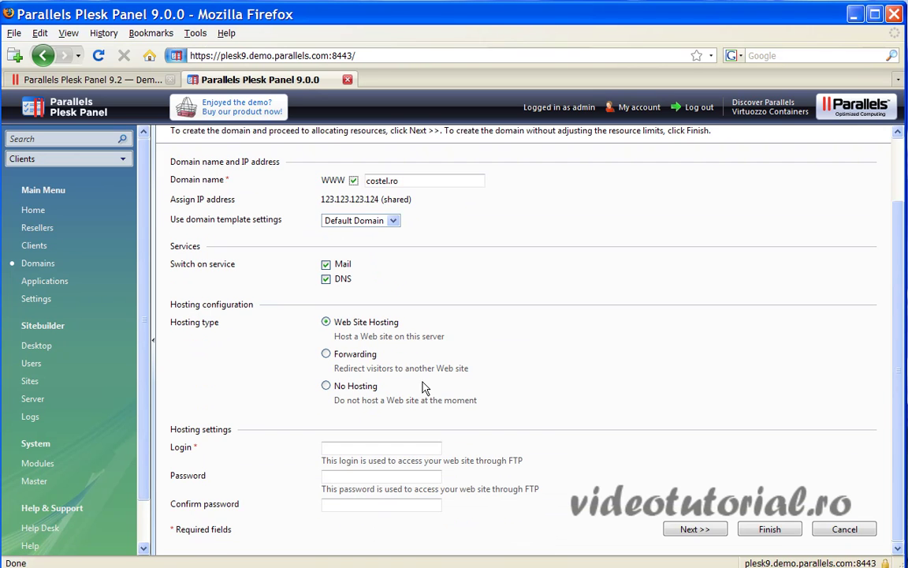
pyautogui.scroll(2, 373, 304)
pyautogui.click(384, 303)
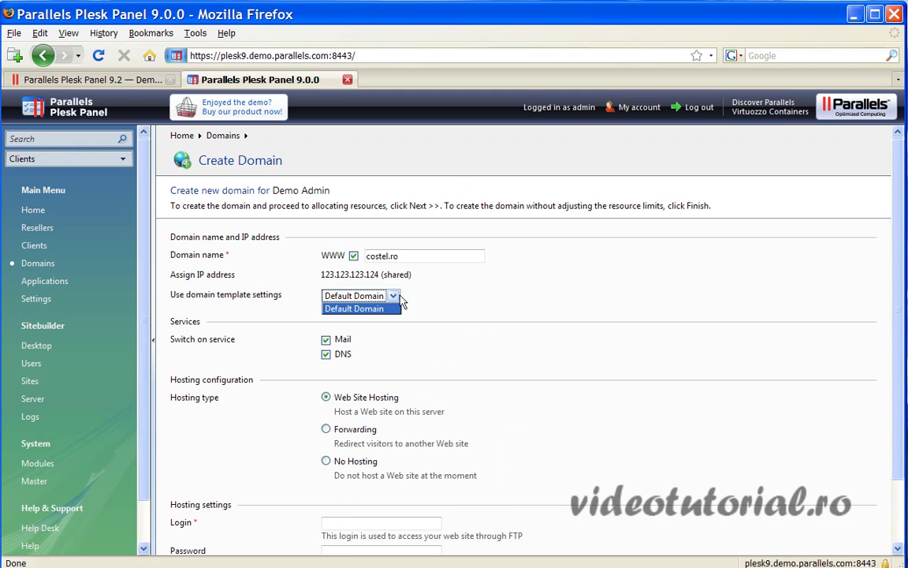
pyautogui.click(398, 308)
# - Set the FTP login to 'user' and enter the password in both password fields
pyautogui.scroll(-2, 442, 343)
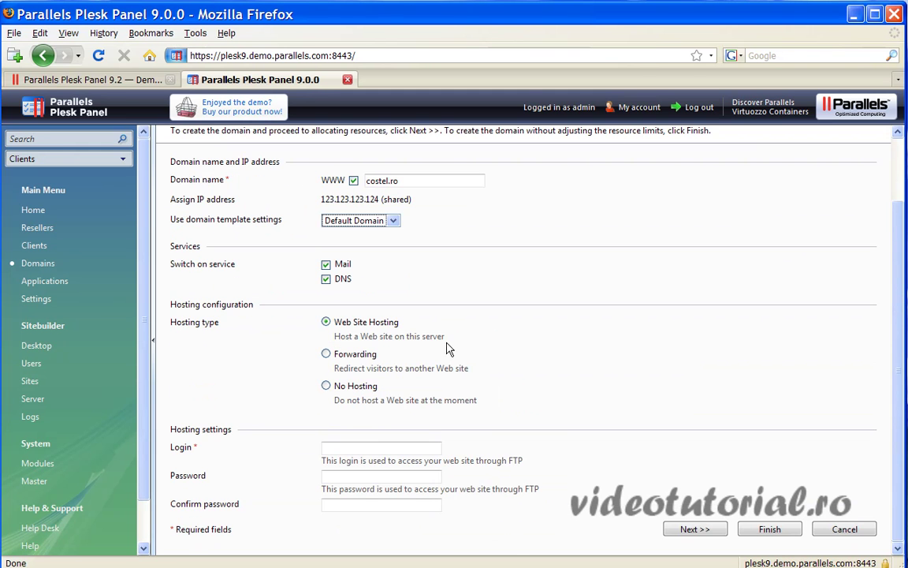
pyautogui.click(399, 447)
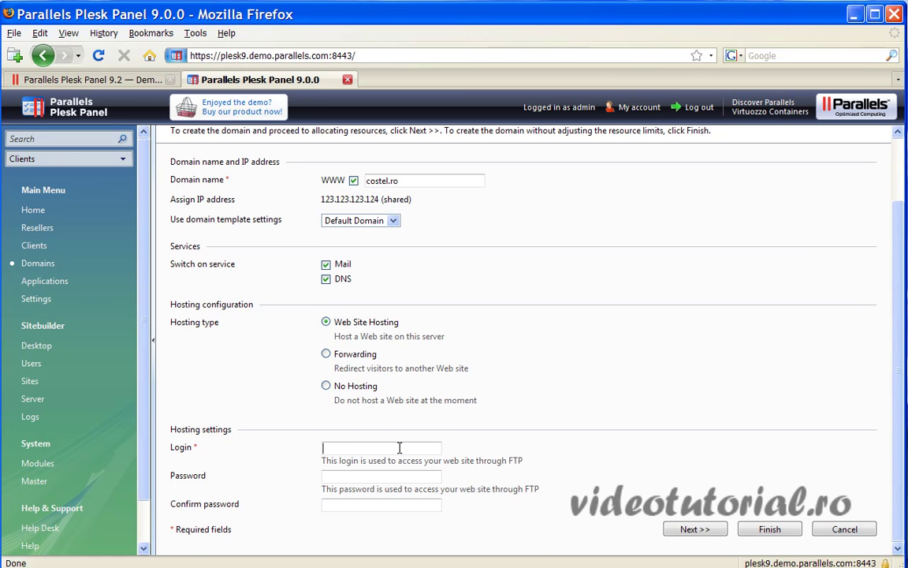
pyautogui.write('user')
pyautogui.click(373, 474)
pyautogui.write('******')
pyautogui.click(360, 505)
pyautogui.write('******')
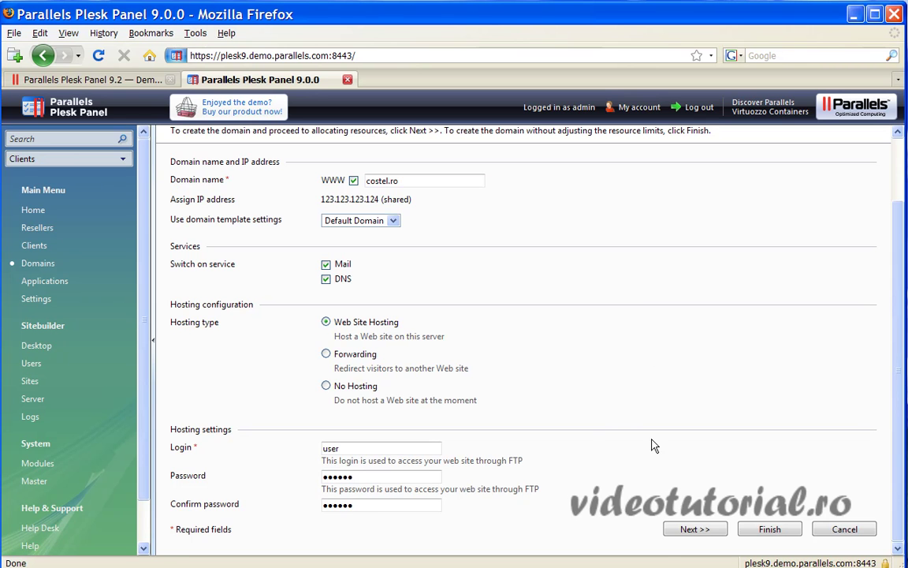
# - Create the costel.ro domain and open its overview from the Domains list
pyautogui.click(694, 530)
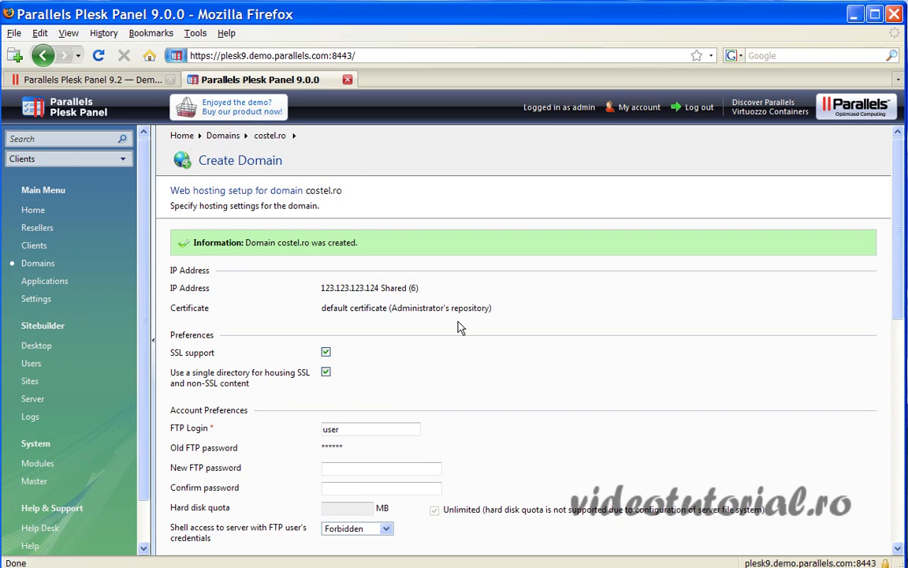
pyautogui.scroll(-3, 459, 325)
pyautogui.scroll(3, 462, 324)
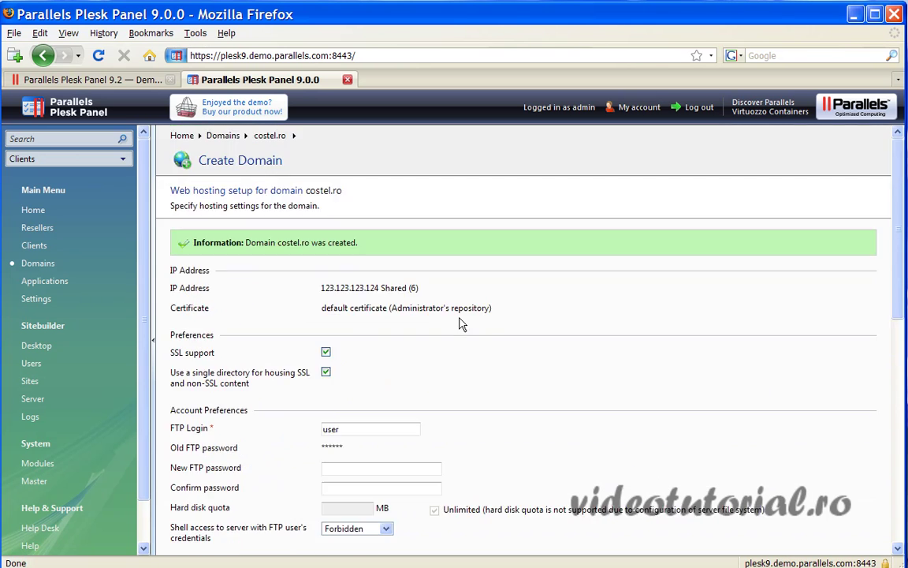
pyautogui.click(40, 265)
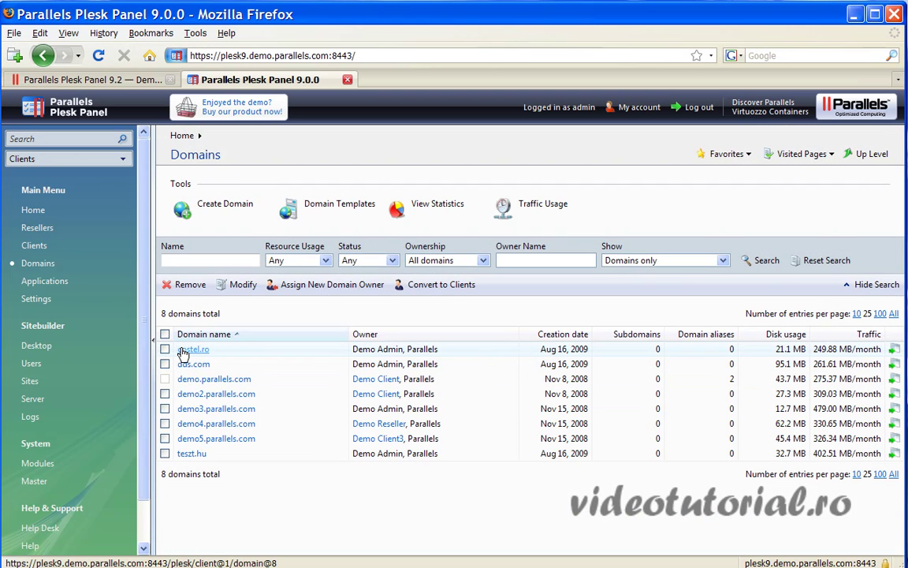
pyautogui.click(193, 349)
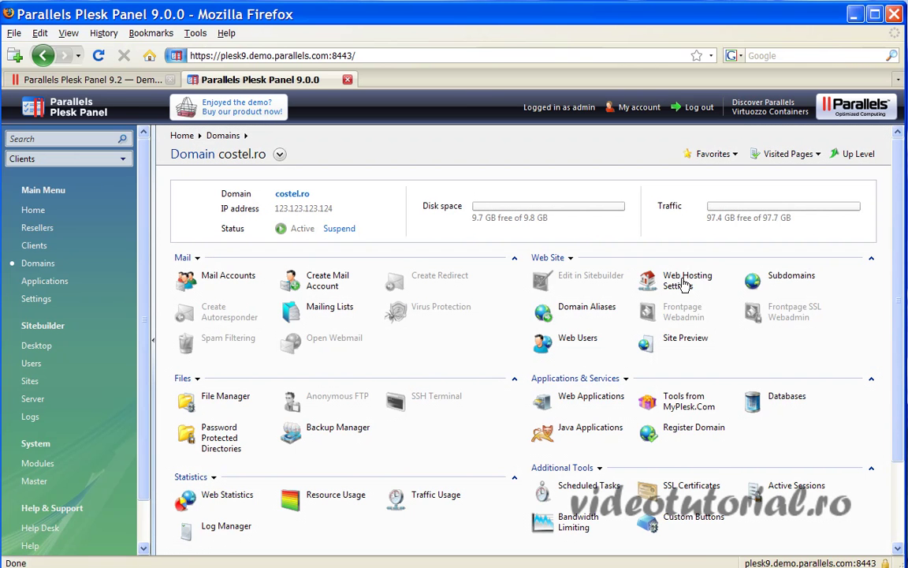
# - Save costel.ro hosting with PHP as Apache module, safe_mode off and AWStats, then go to File Manager
pyautogui.click(683, 284)
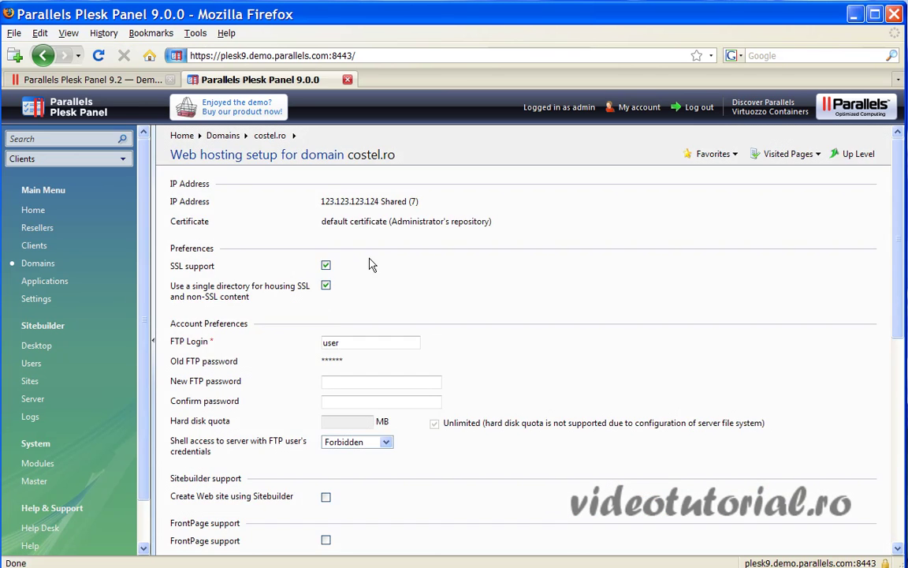
pyautogui.scroll(-10, 405, 295)
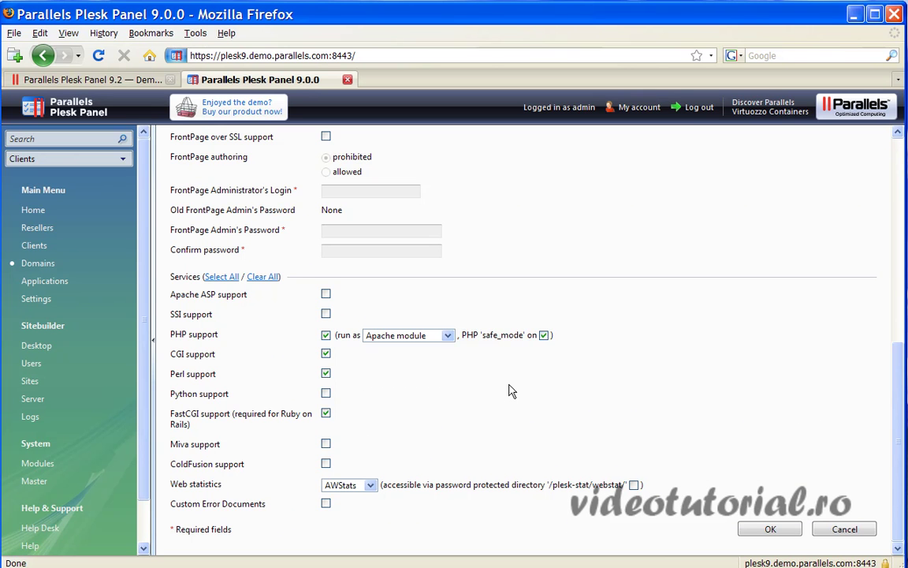
pyautogui.click(448, 335)
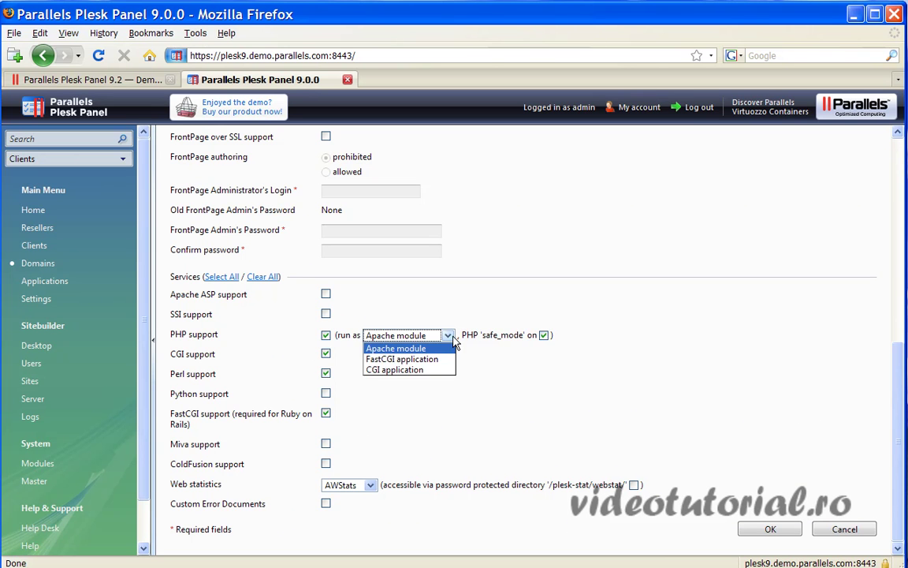
pyautogui.click(489, 380)
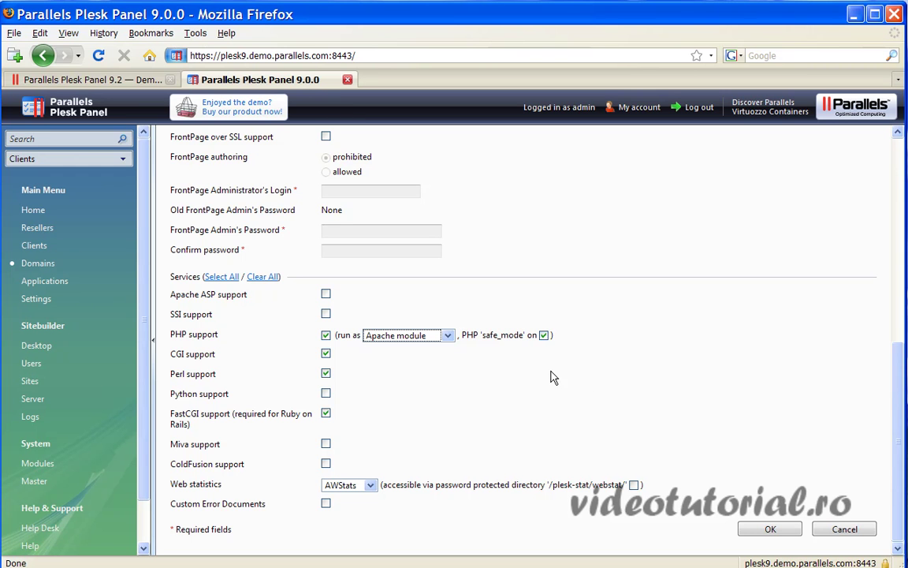
pyautogui.click(544, 335)
pyautogui.click(370, 485)
pyautogui.click(374, 487)
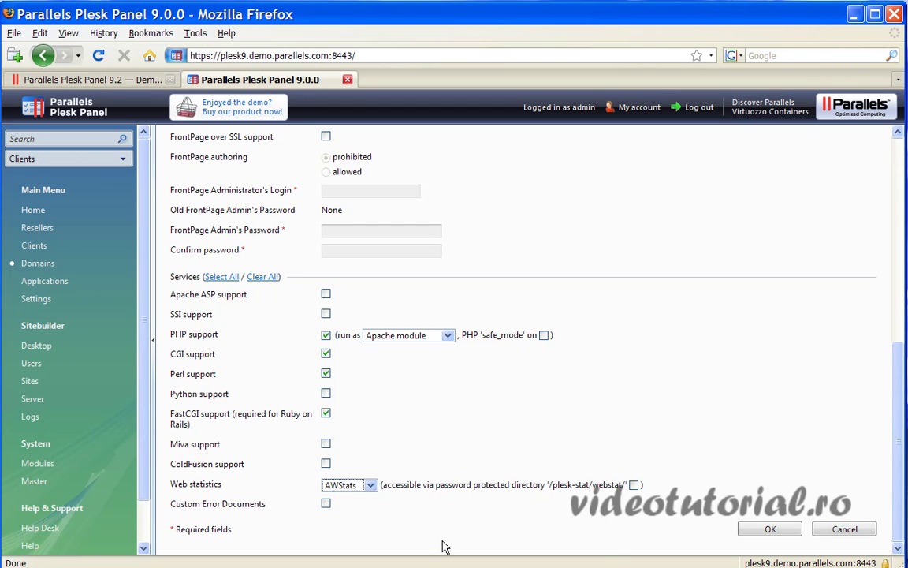
pyautogui.click(770, 529)
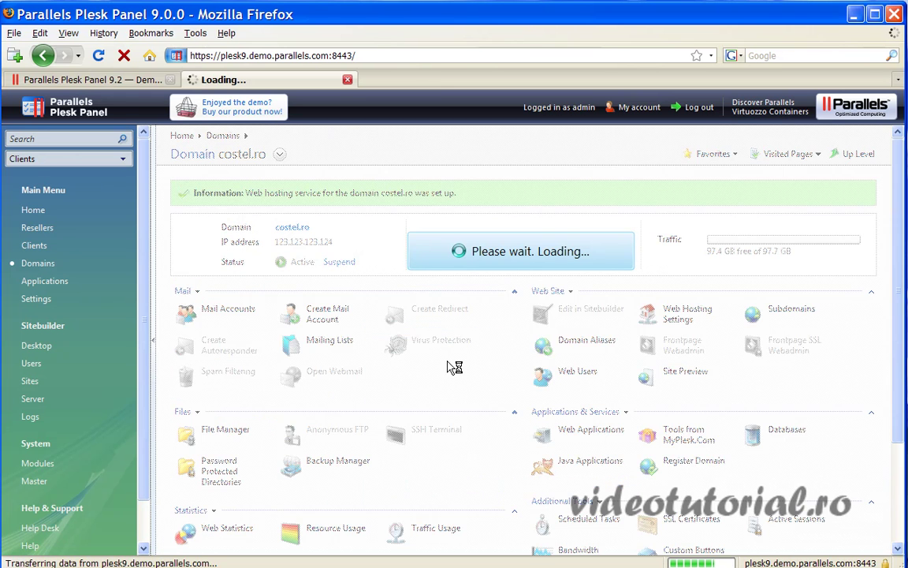
pyautogui.scroll(-3, 365, 445)
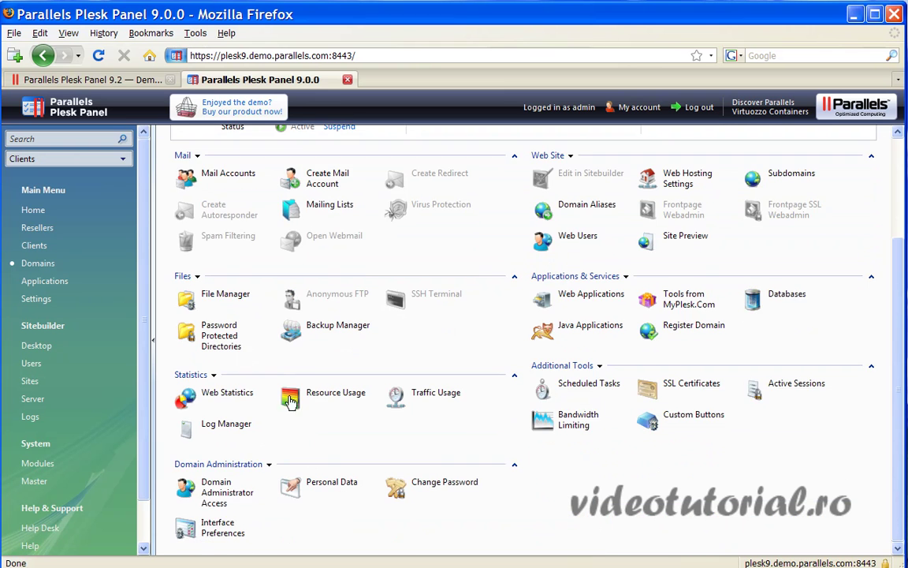
pyautogui.click(212, 293)
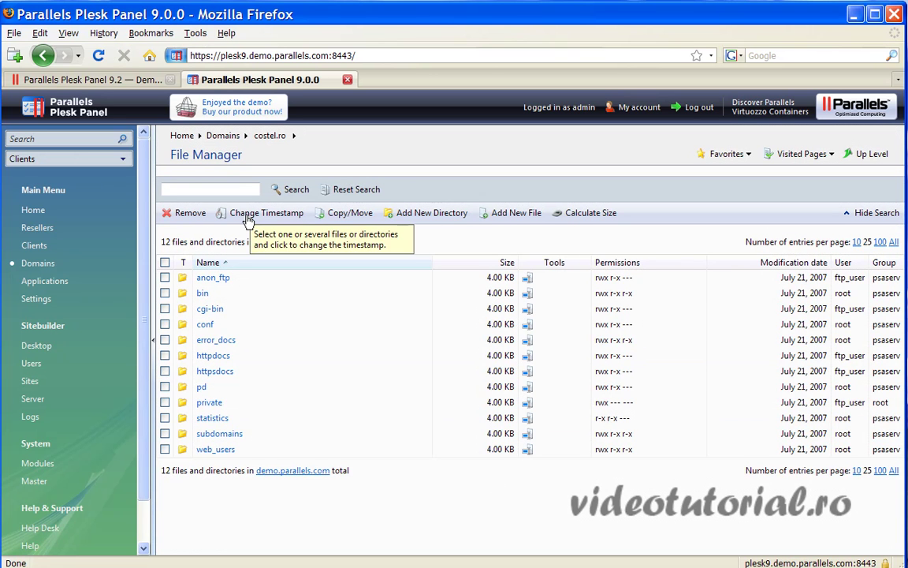
# - Browse costel.ro's httpdocs folder, select favicon.ico, and return to the Domains list
pyautogui.click(512, 219)
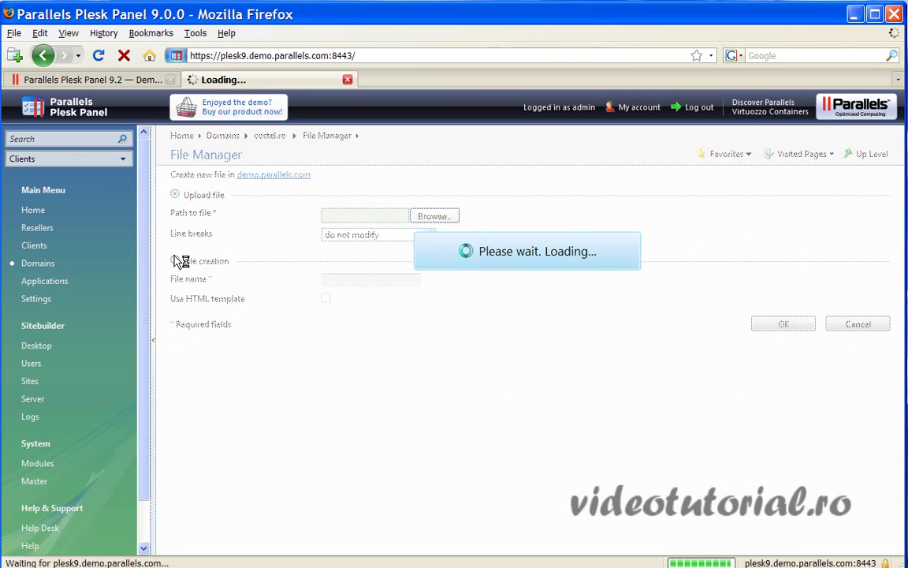
pyautogui.click(44, 55)
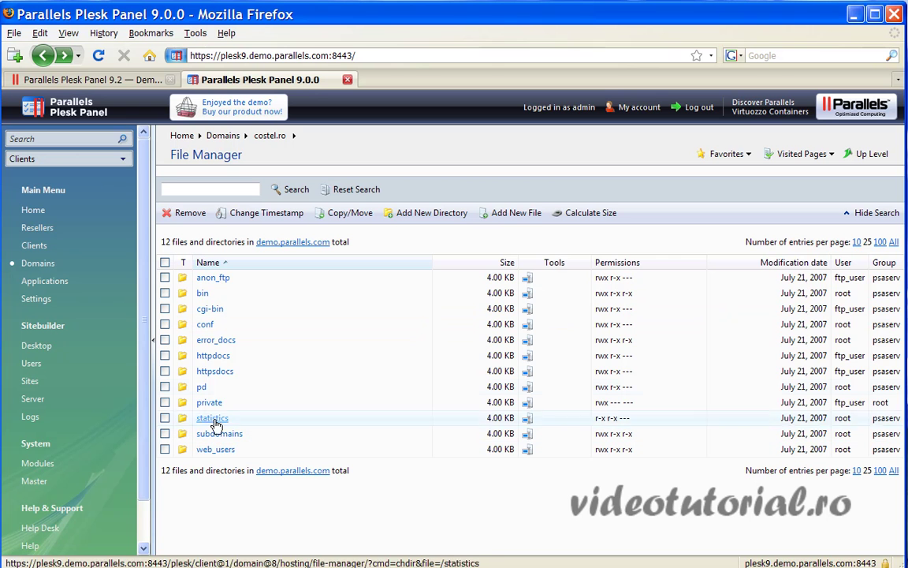
pyautogui.click(212, 357)
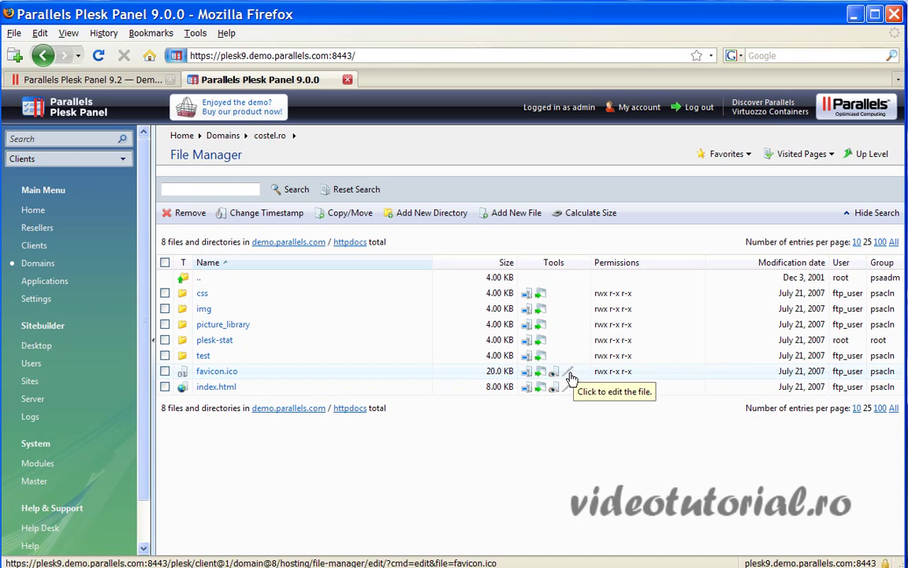
pyautogui.click(623, 371)
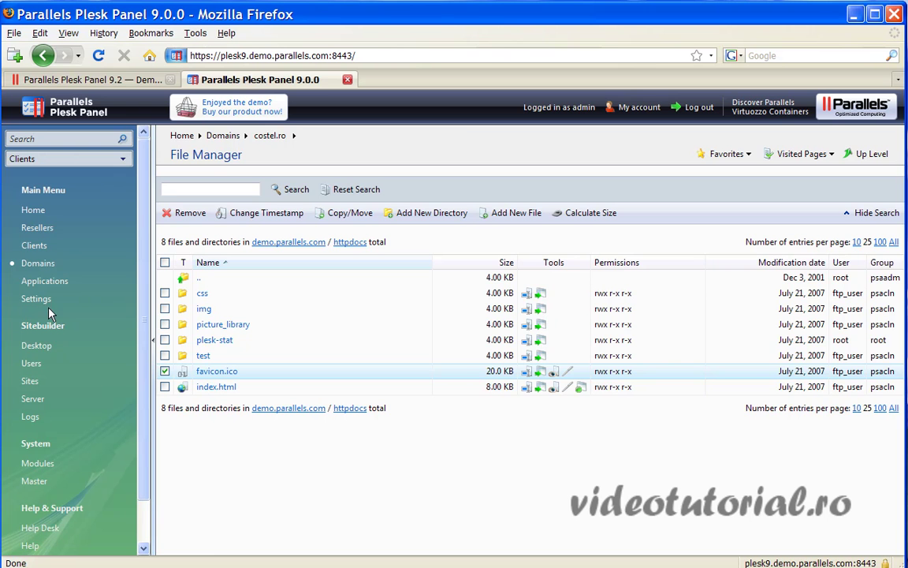
pyautogui.click(44, 263)
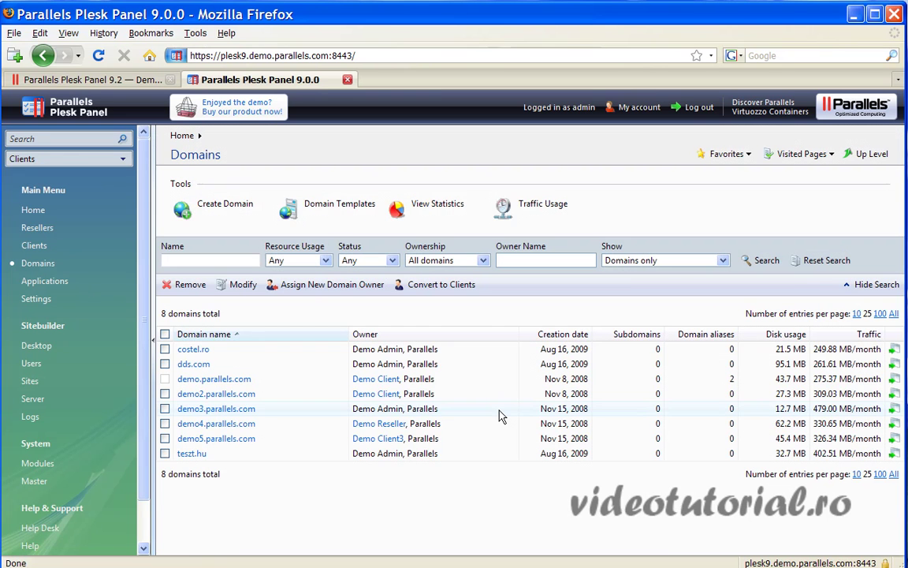
# - Give costel.ro's FTP user /bin/bash shell access, accepting the warning
pyautogui.click(193, 349)
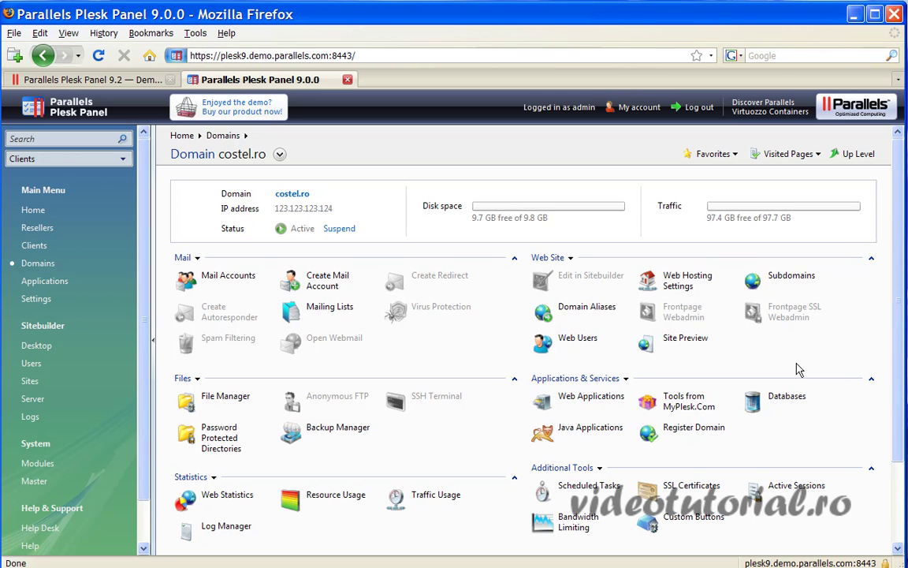
pyautogui.click(685, 281)
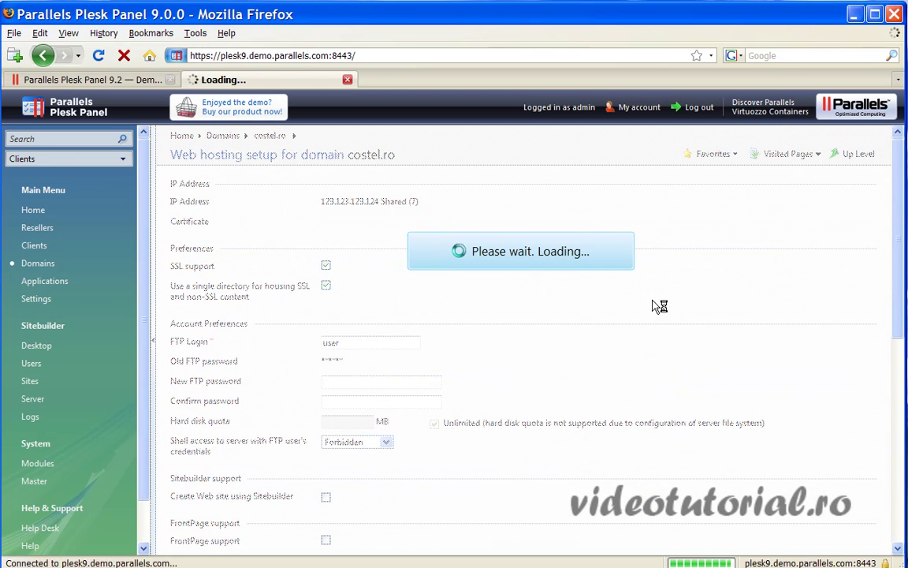
pyautogui.scroll(-4, 505, 351)
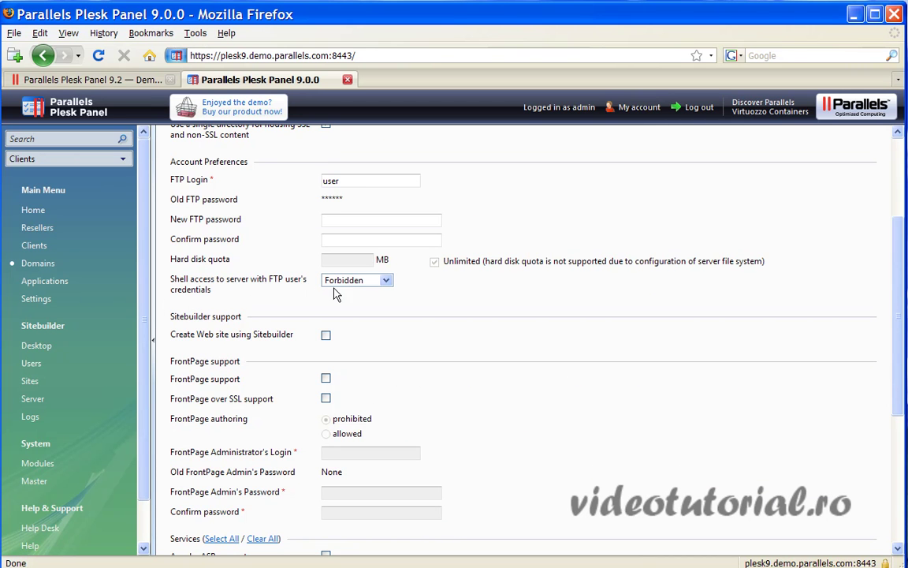
pyautogui.click(385, 280)
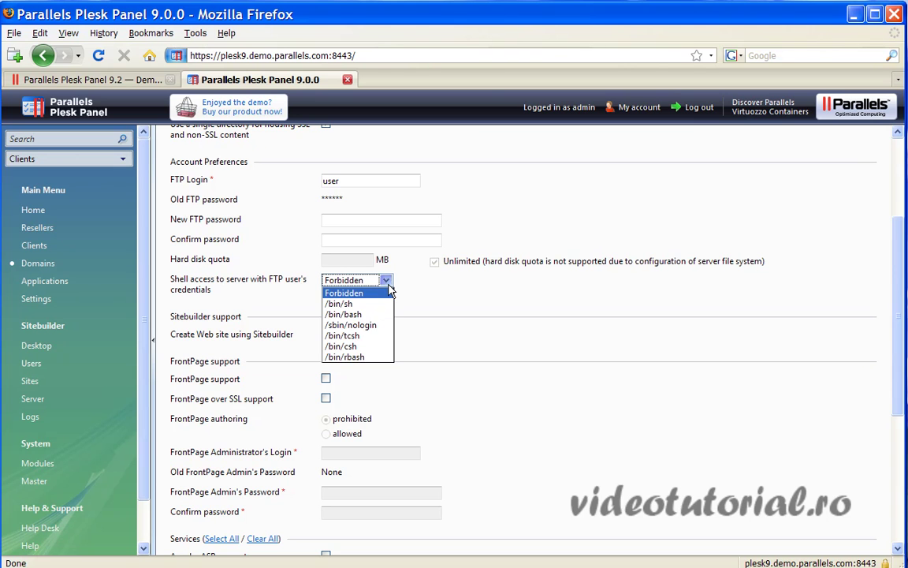
pyautogui.click(352, 314)
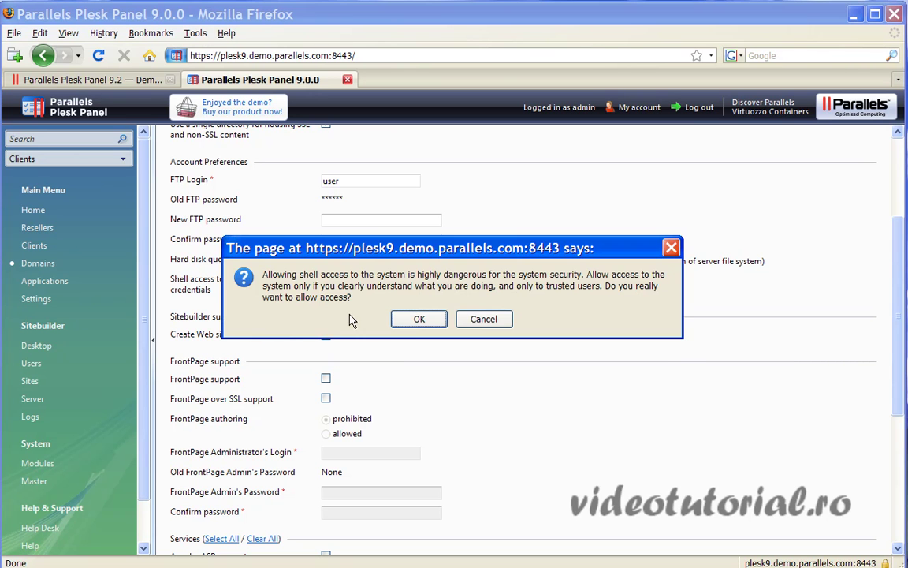
pyautogui.click(417, 321)
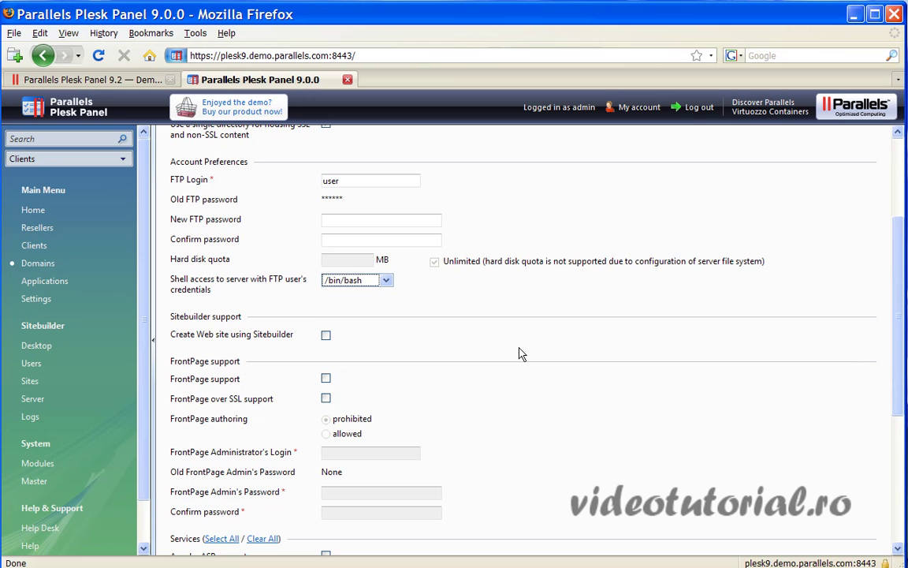
# - Minimize the Plesk browser window to reveal the Windows desktop
pyautogui.scroll(-5, 886, 472)
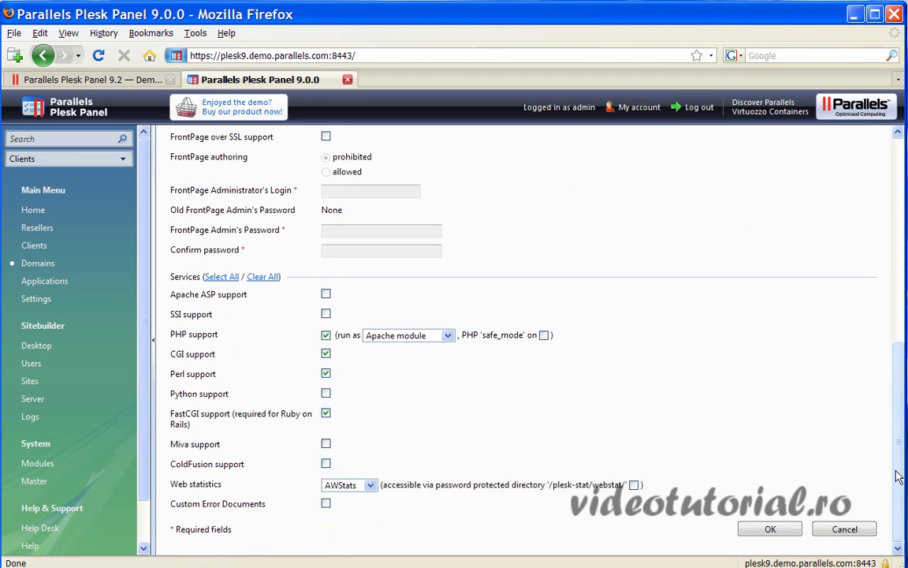
pyautogui.moveTo(899, 476); pyautogui.dragTo(888, 244)
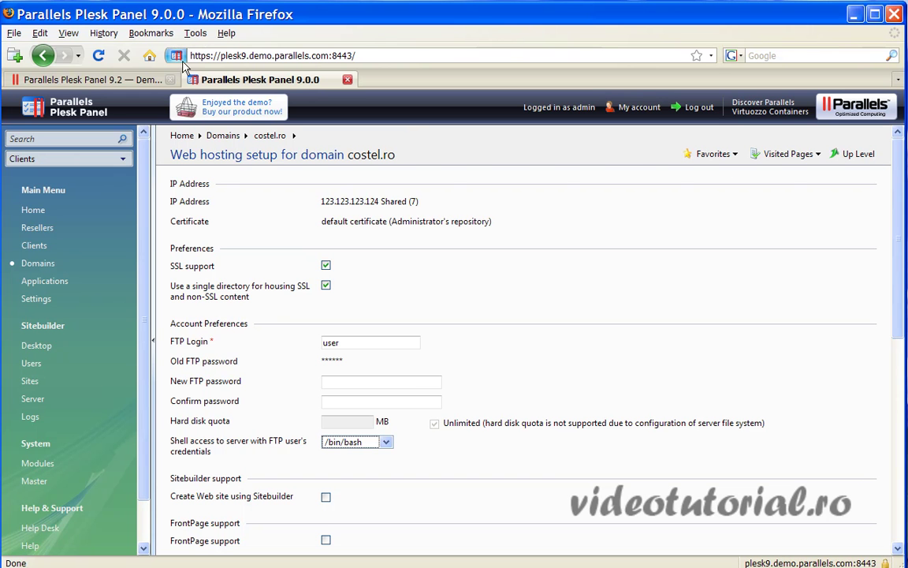
pyautogui.click(854, 13)
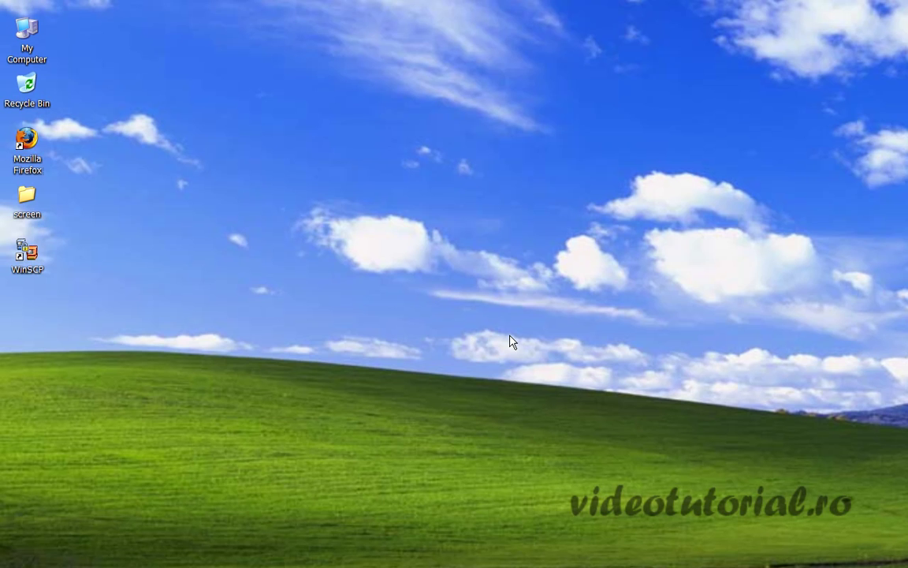
# - Launch WinSCP from its desktop icon
pyautogui.click(26, 254)
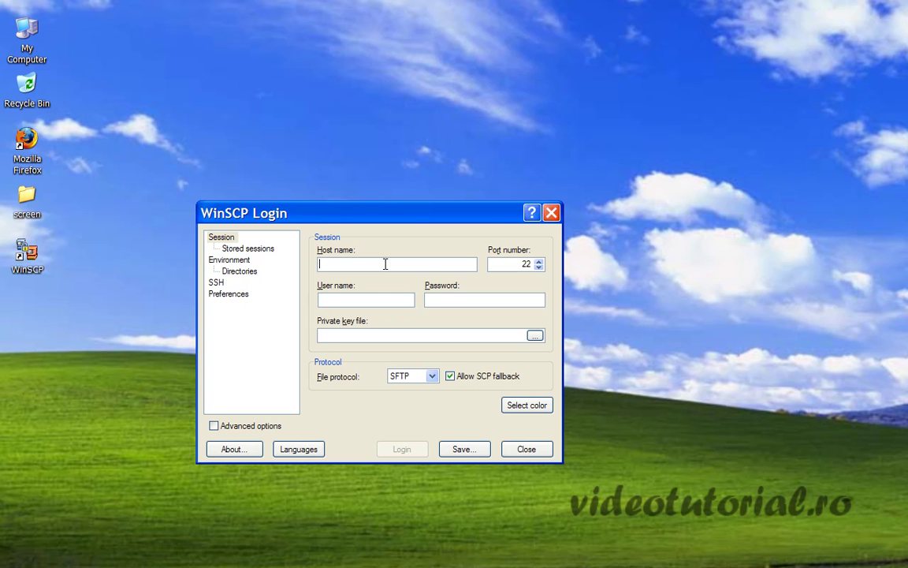
# - Enter host localhost plus the FTP account's user name and password
pyautogui.write('local')
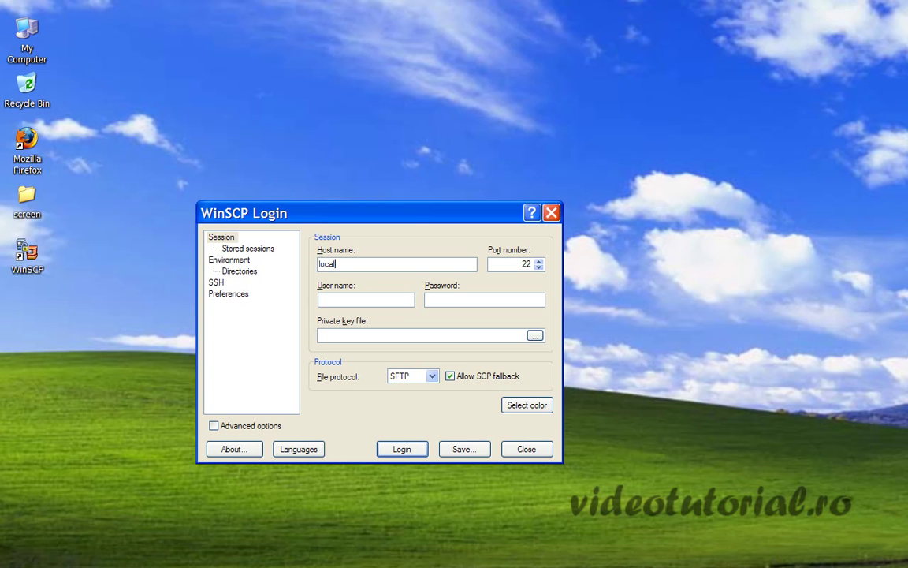
pyautogui.write('host')
pyautogui.click(363, 300)
pyautogui.write('test')
pyautogui.click(456, 298)
pyautogui.write('test')
# - Choose the FTP protocol on port 21 and log in to the server
pyautogui.click(432, 376)
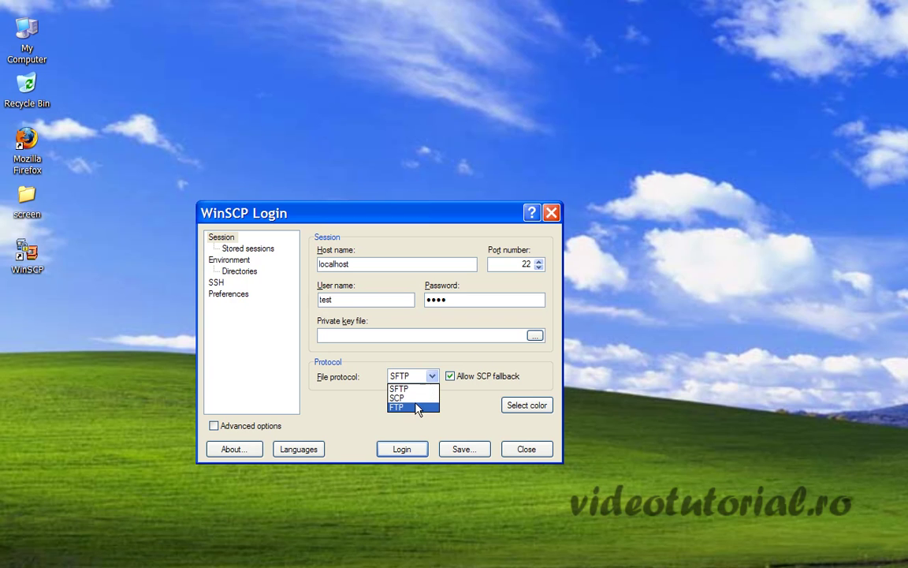
pyautogui.click(420, 406)
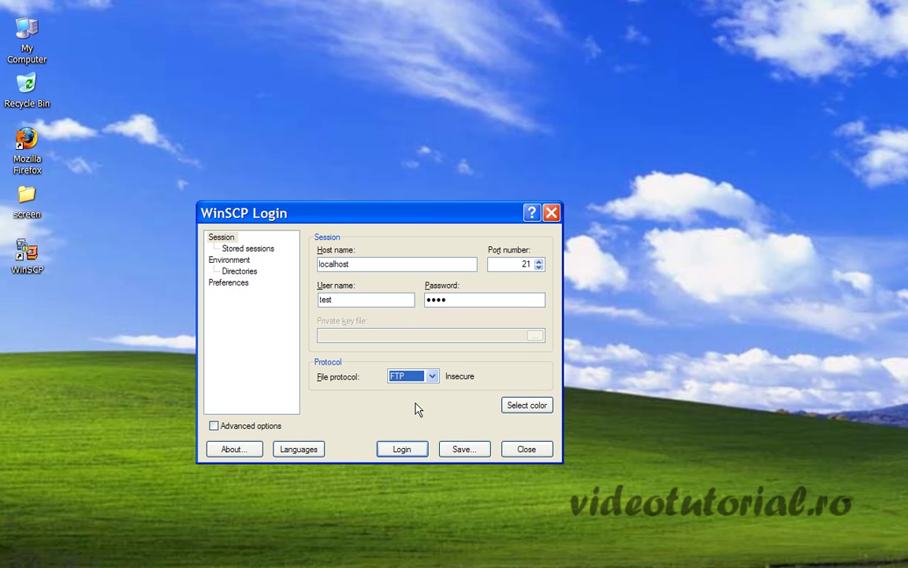
pyautogui.click(432, 377)
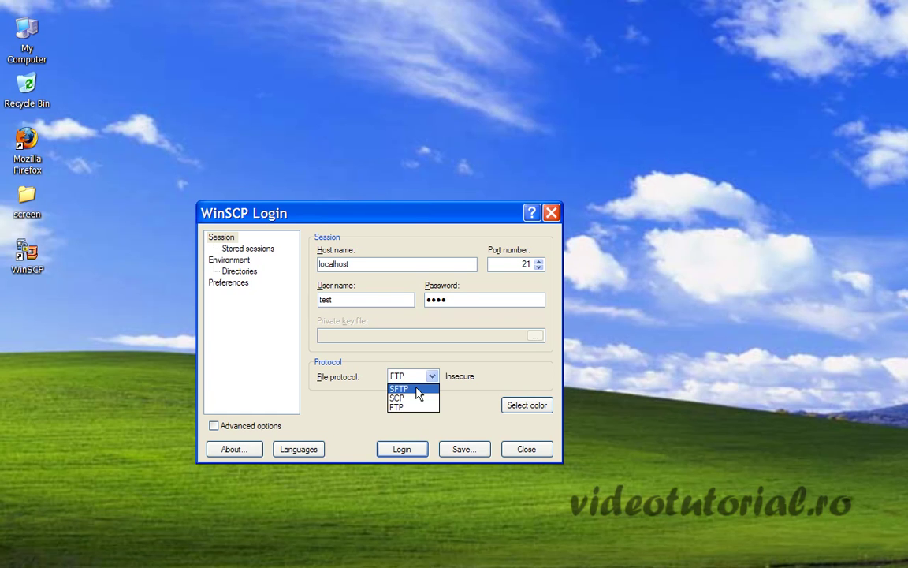
pyautogui.click(416, 390)
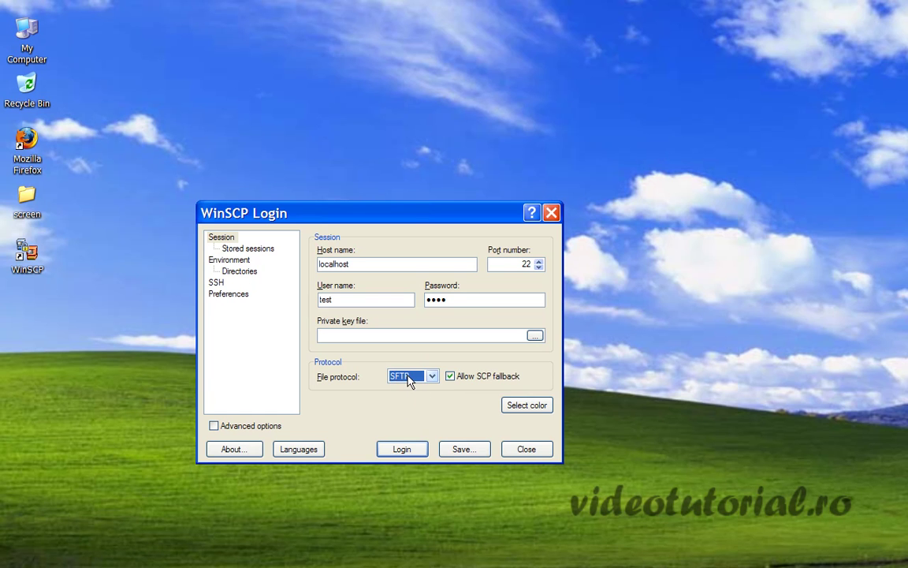
pyautogui.click(410, 378)
pyautogui.click(407, 410)
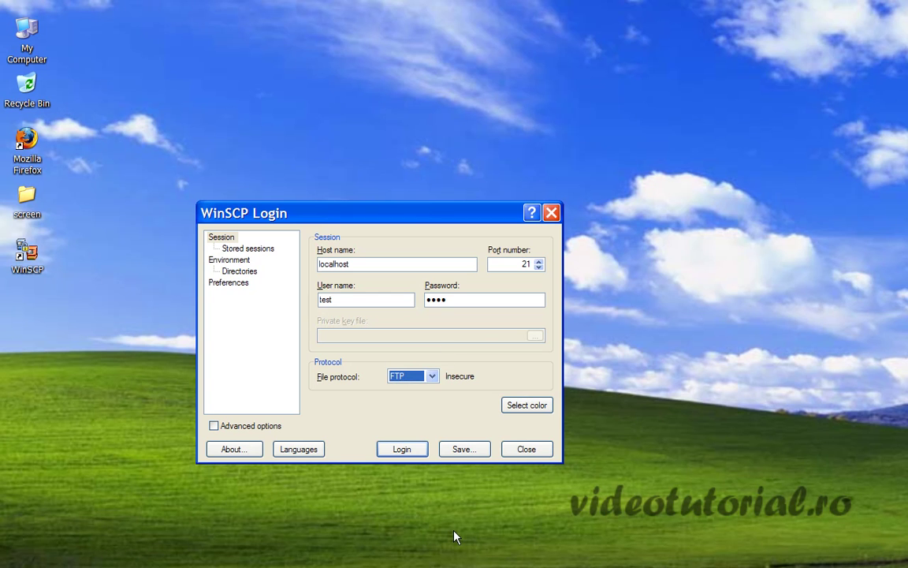
pyautogui.click(402, 449)
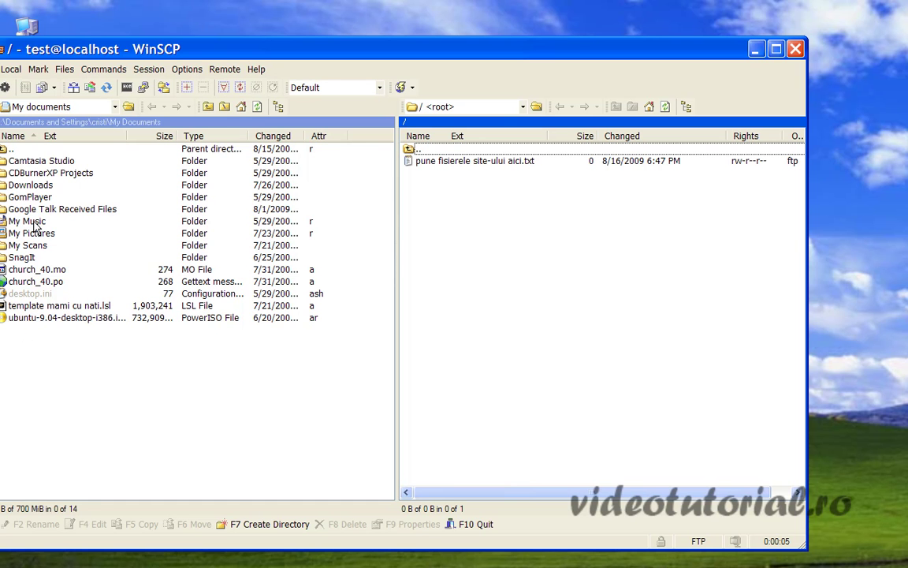
# - Show the local Desktop folder and enable Swap panels so remote files sit left
pyautogui.click(67, 106)
pyautogui.click(59, 135)
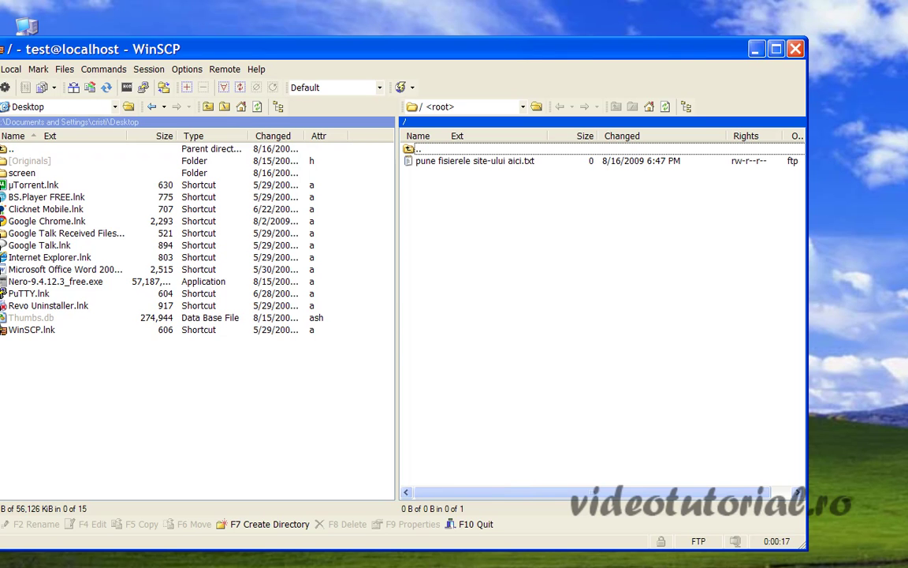
pyautogui.click(187, 69)
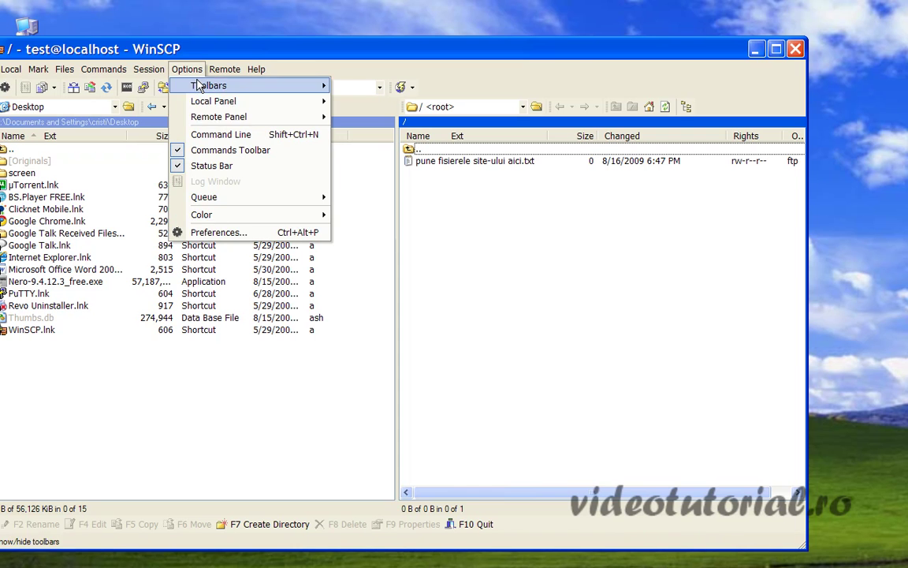
pyautogui.click(202, 233)
pyautogui.click(265, 226)
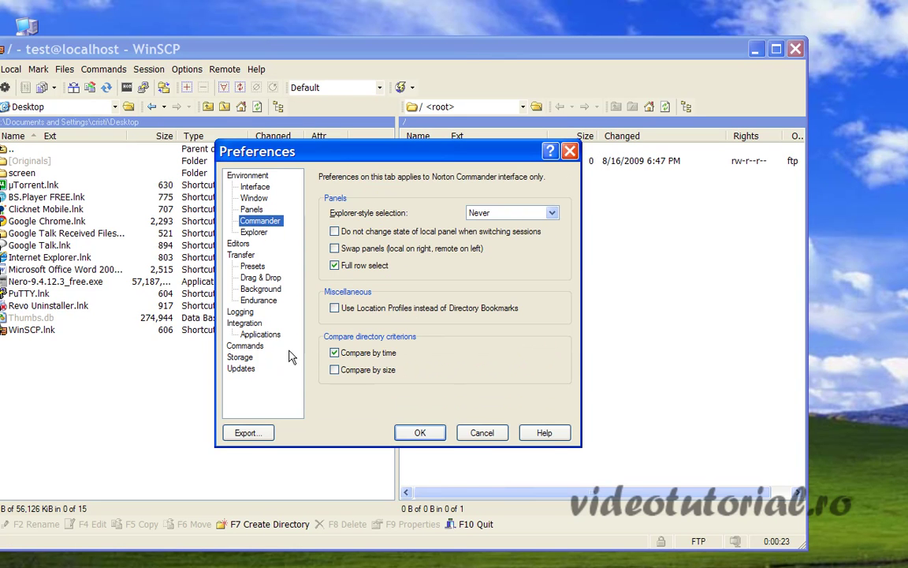
pyautogui.click(334, 249)
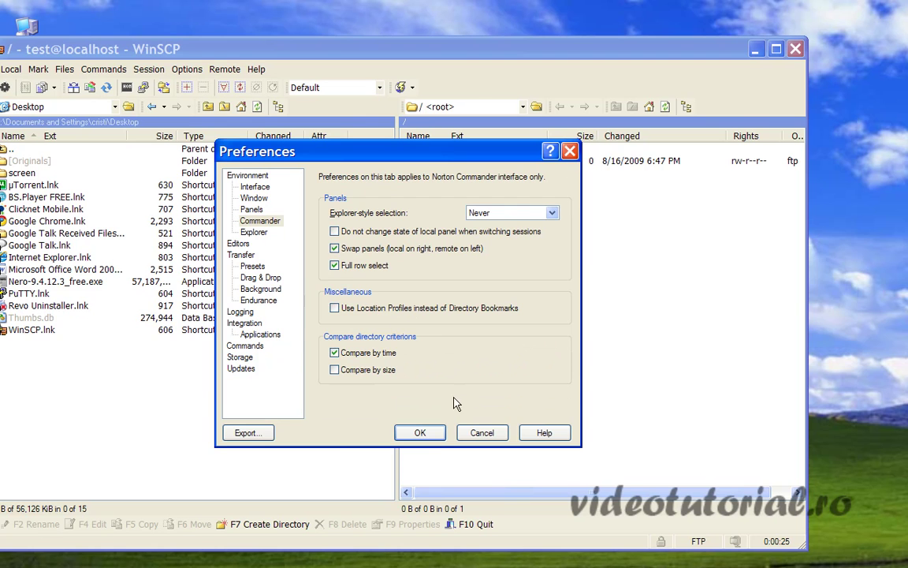
pyautogui.click(420, 432)
pyautogui.click(110, 161)
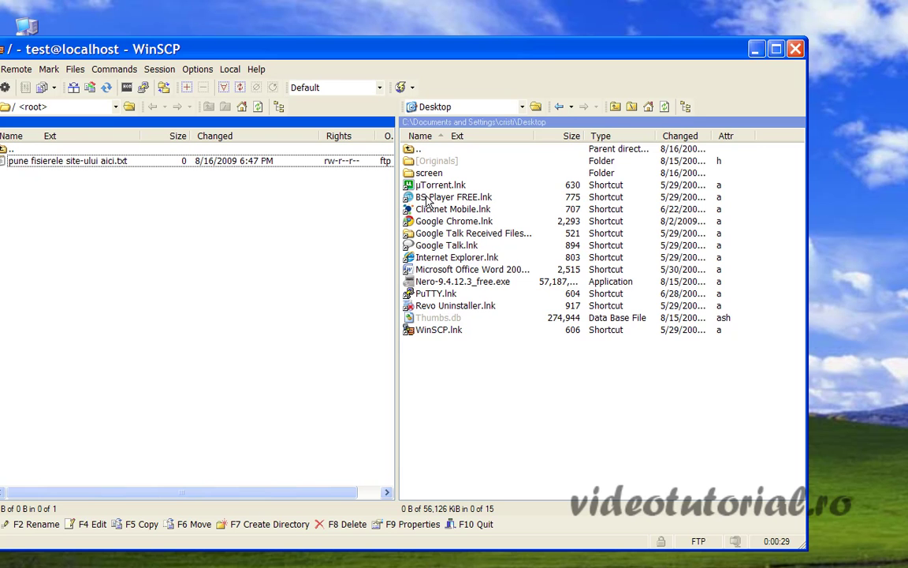
# - Upload tehnic.png and nameservers.png from the local screen folder to the site root
pyautogui.doubleClick(427, 173)
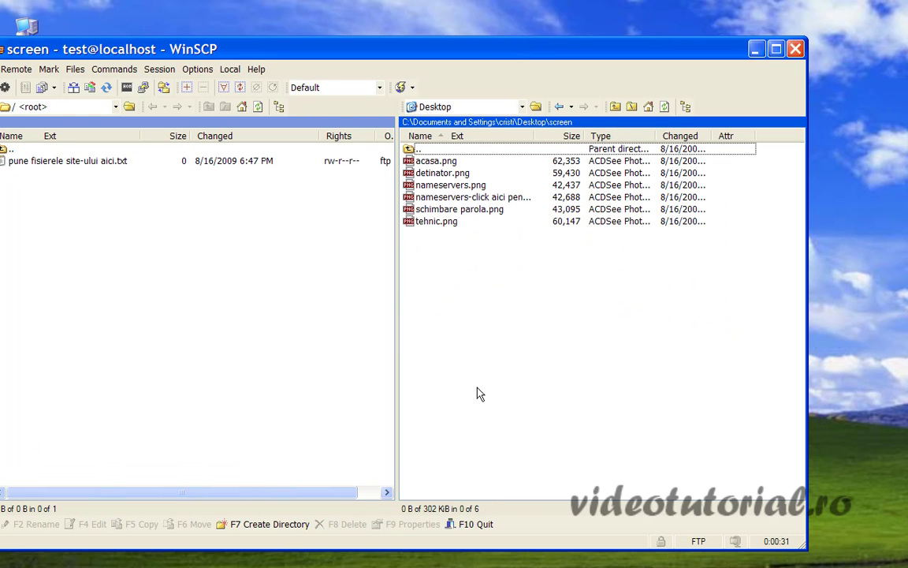
pyautogui.moveTo(438, 227); pyautogui.dragTo(288, 282)
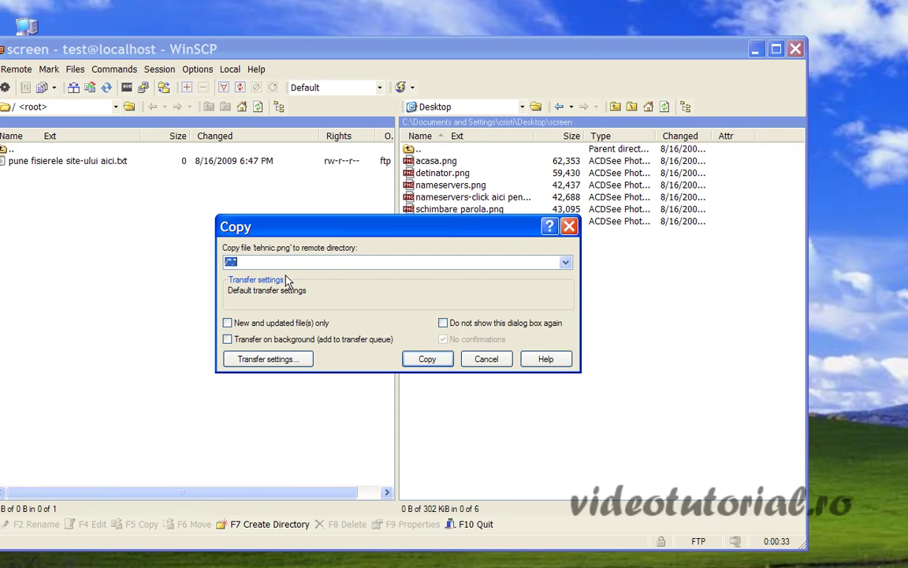
pyautogui.click(426, 360)
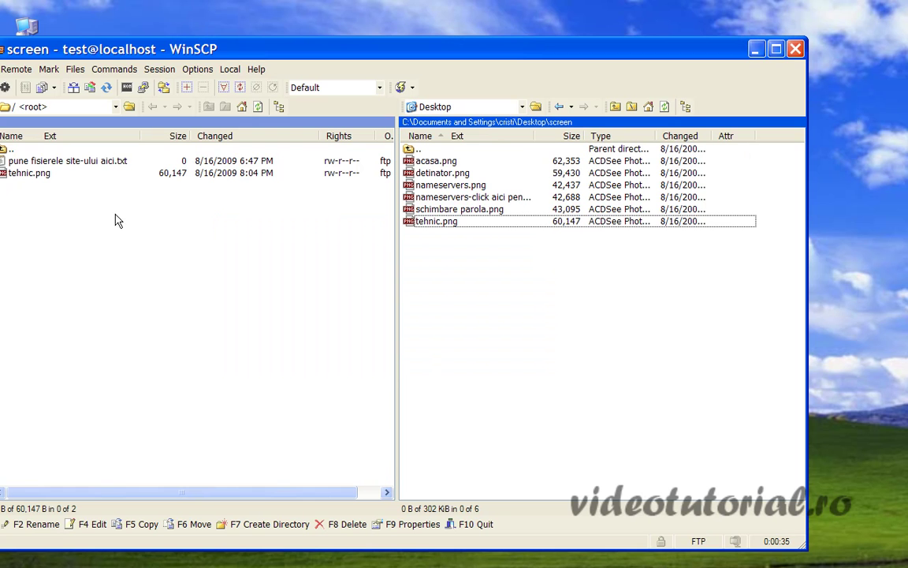
pyautogui.moveTo(430, 185); pyautogui.dragTo(197, 268)
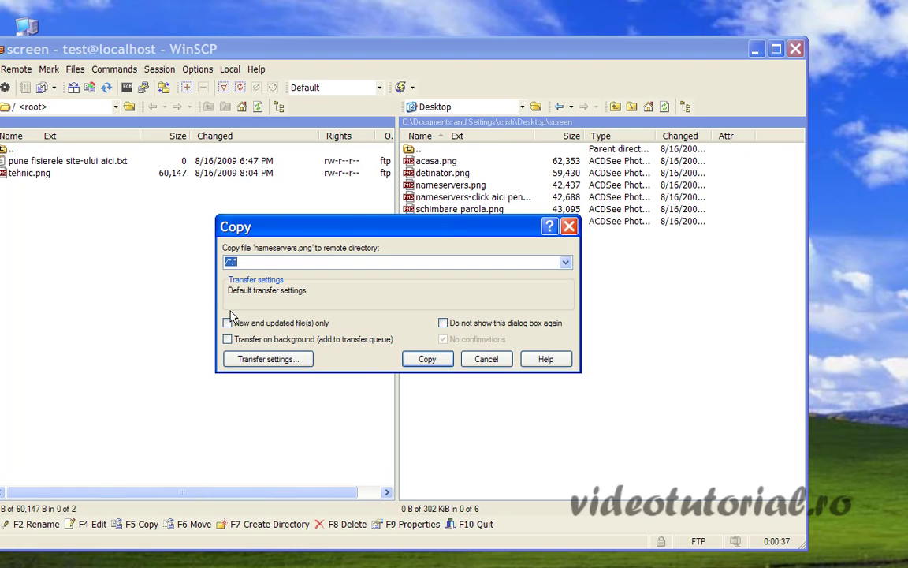
pyautogui.click(426, 359)
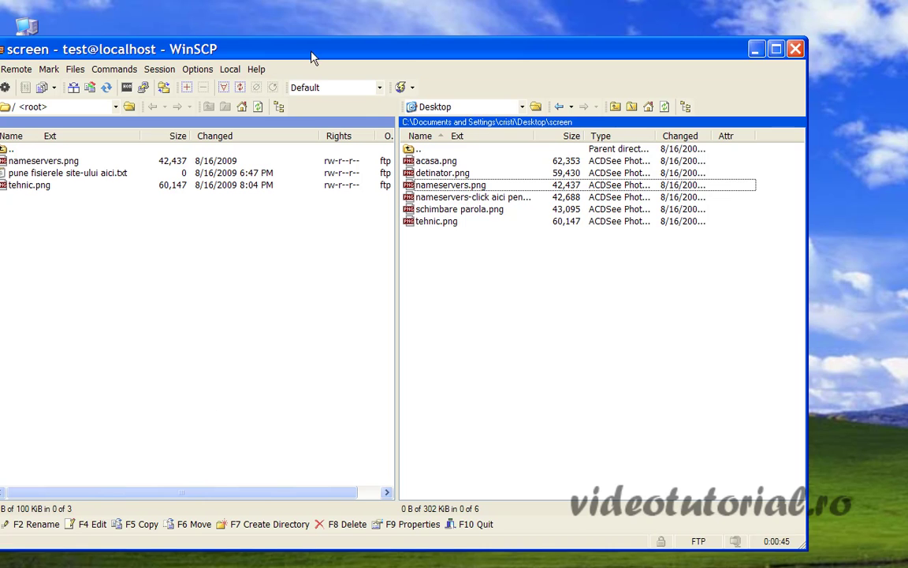
pyautogui.moveTo(313, 55); pyautogui.dragTo(332, 25)
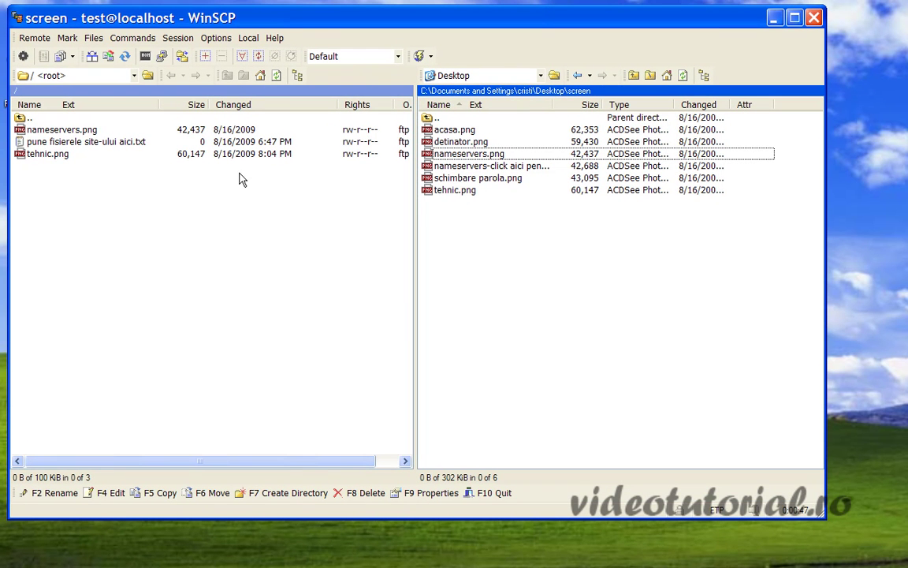
pyautogui.press('Tab')
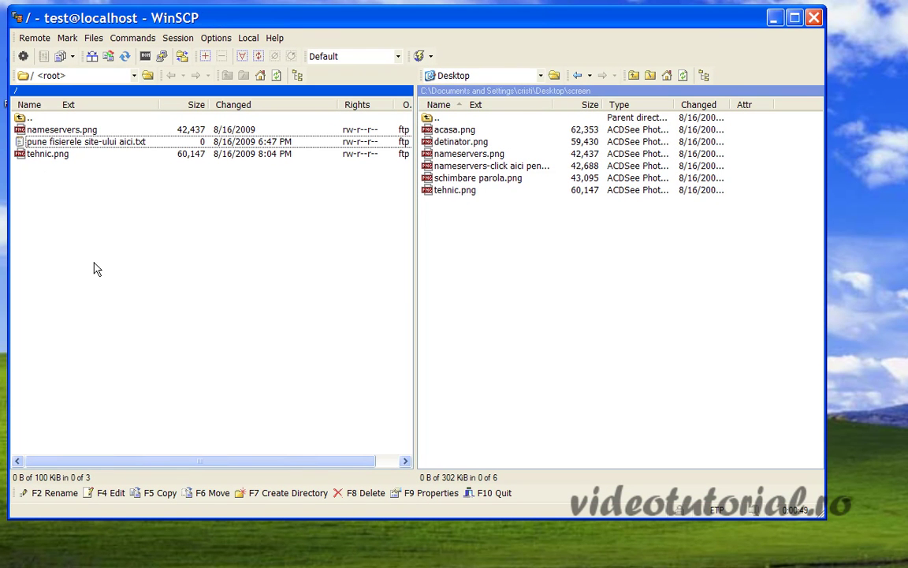
pyautogui.click(112, 493)
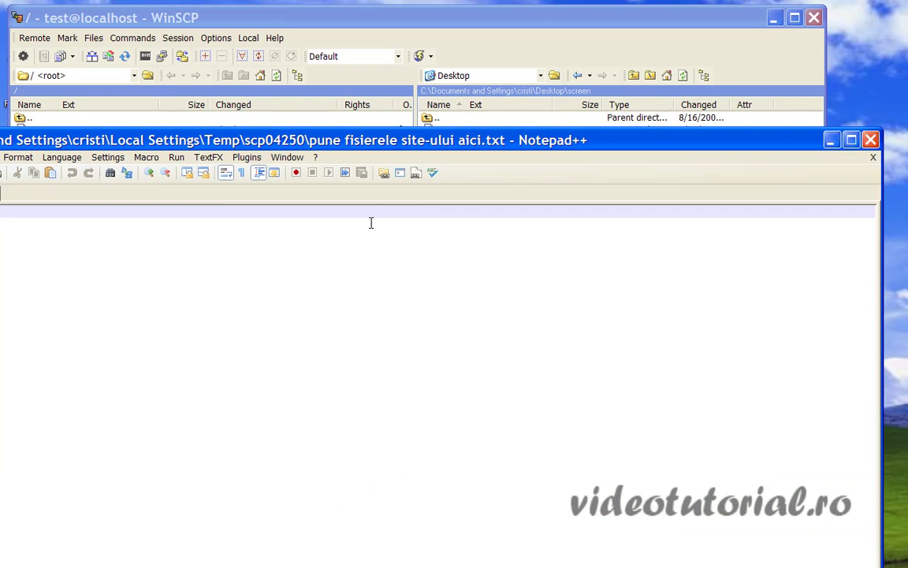
pyautogui.moveTo(183, 154); pyautogui.dragTo(332, 30)
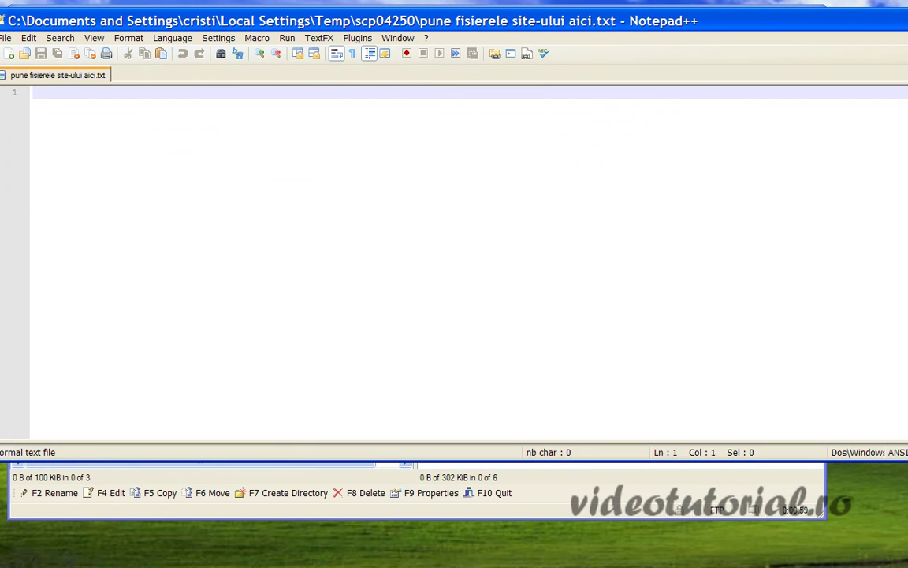
pyautogui.moveTo(3, 205); pyautogui.dragTo(248, 244)
pyautogui.moveTo(529, 17); pyautogui.dragTo(350, 35)
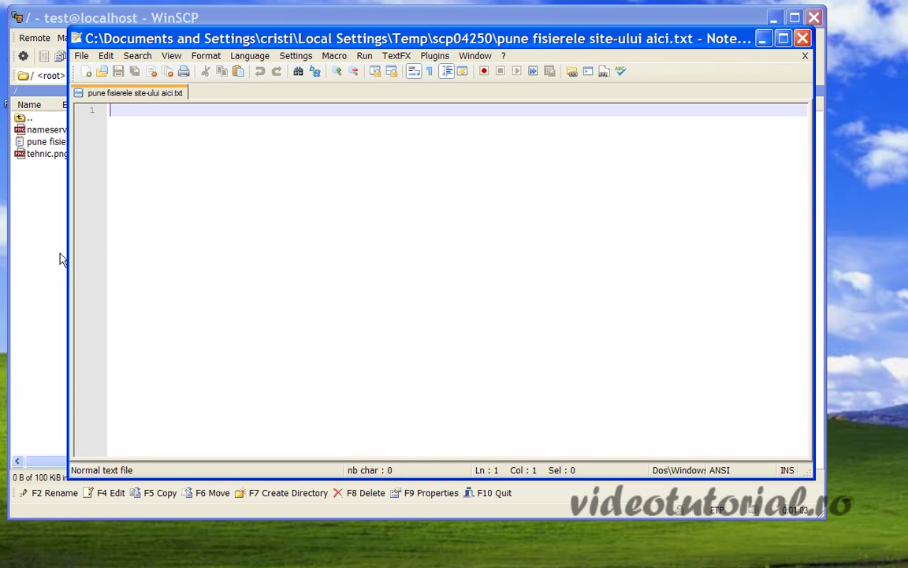
pyautogui.moveTo(70, 256); pyautogui.dragTo(20, 258)
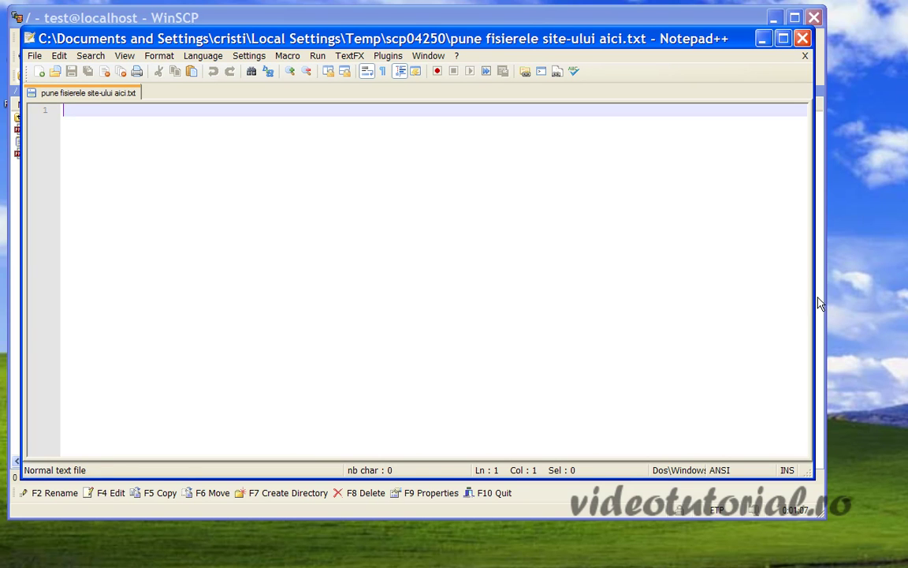
pyautogui.moveTo(814, 297); pyautogui.dragTo(892, 295)
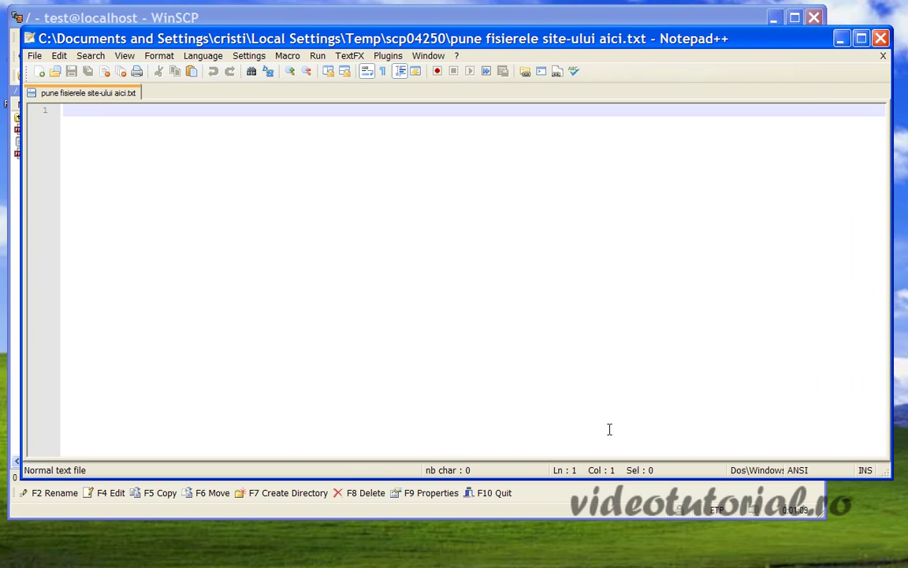
pyautogui.moveTo(574, 477); pyautogui.dragTo(573, 565)
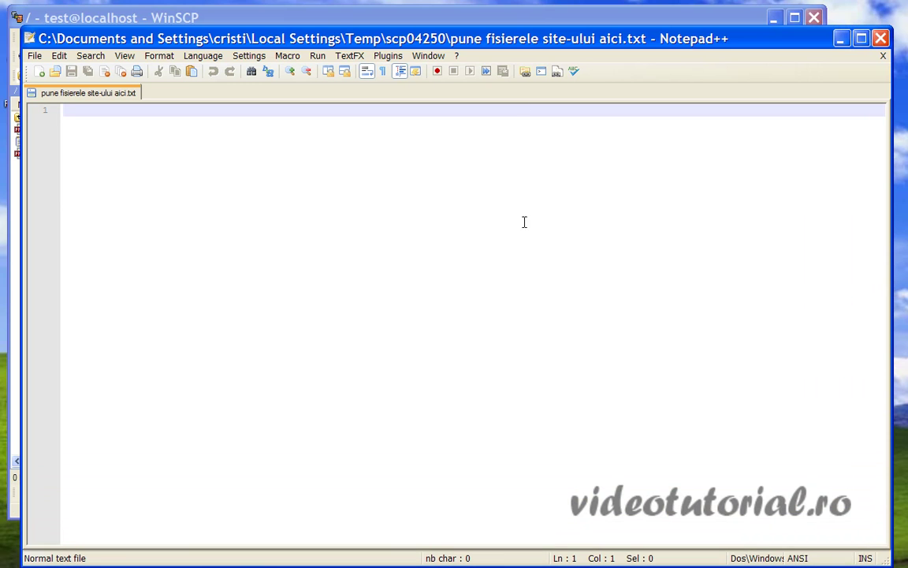
pyautogui.moveTo(520, 30); pyautogui.dragTo(521, 8)
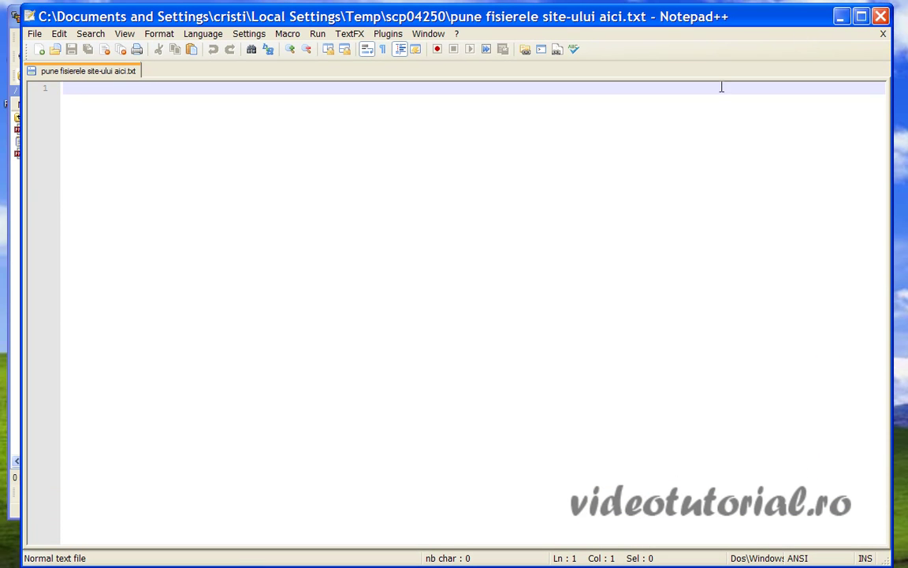
pyautogui.click(882, 17)
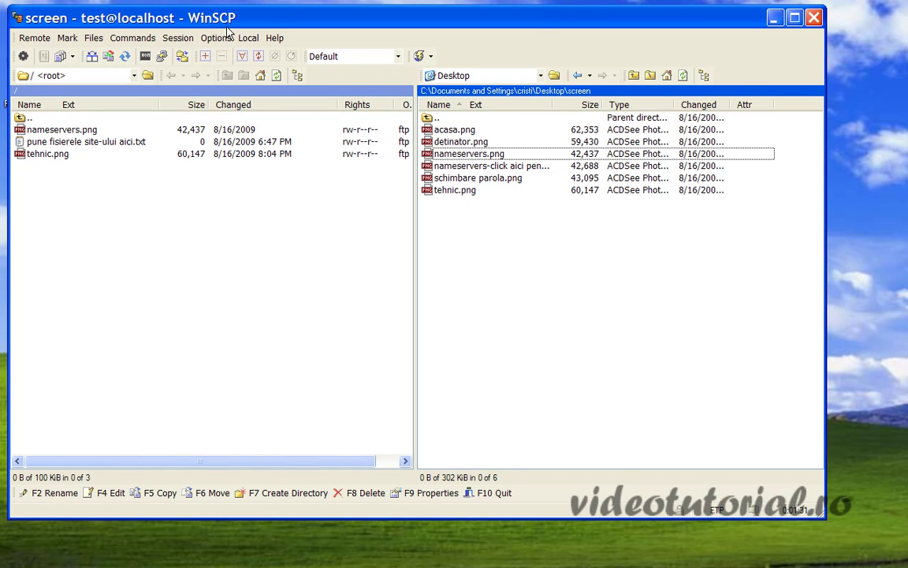
pyautogui.moveTo(227, 28); pyautogui.dragTo(280, 37)
# - Delete tehnic.png and nameservers.png from the remote site root, confirming each
pyautogui.click(114, 173)
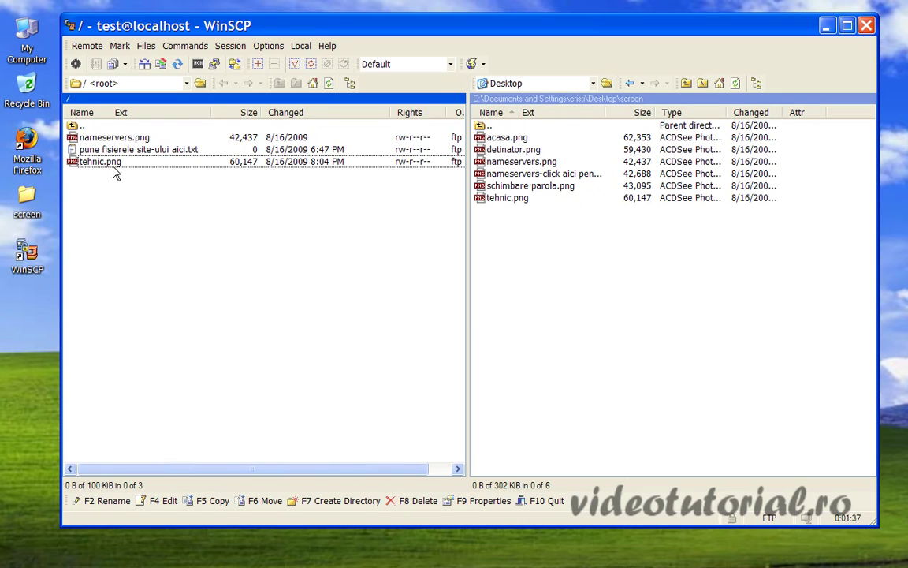
pyautogui.press('Delete')
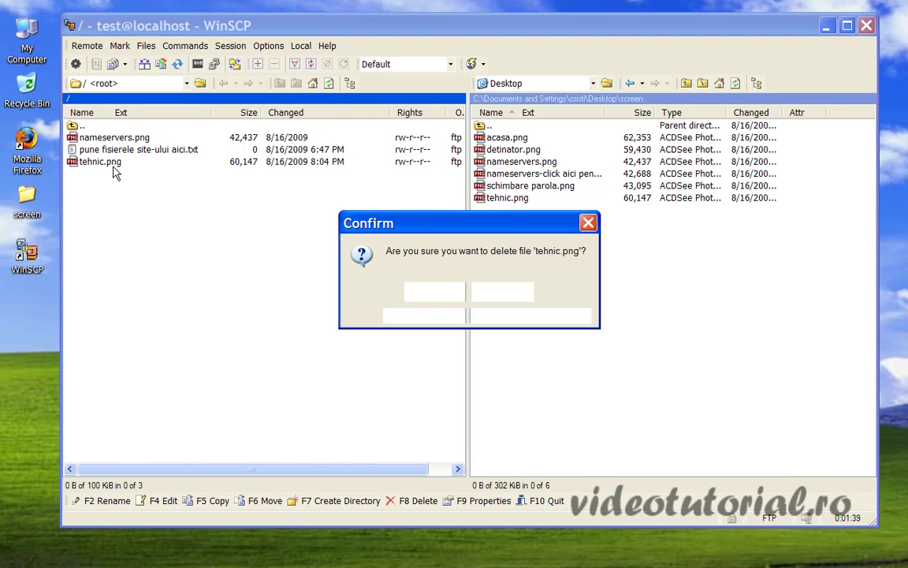
pyautogui.press('Return')
pyautogui.click(118, 138)
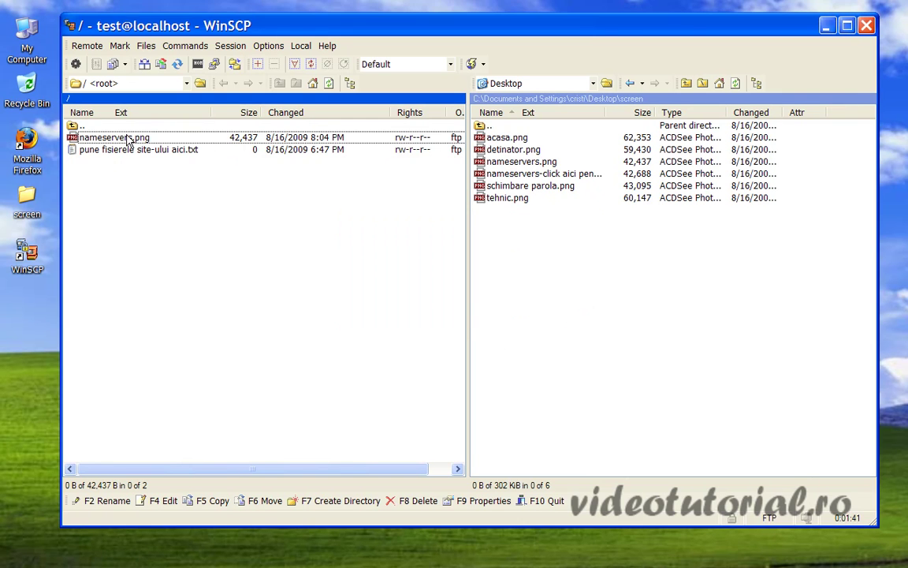
pyautogui.press('Delete')
pyautogui.click(399, 265)
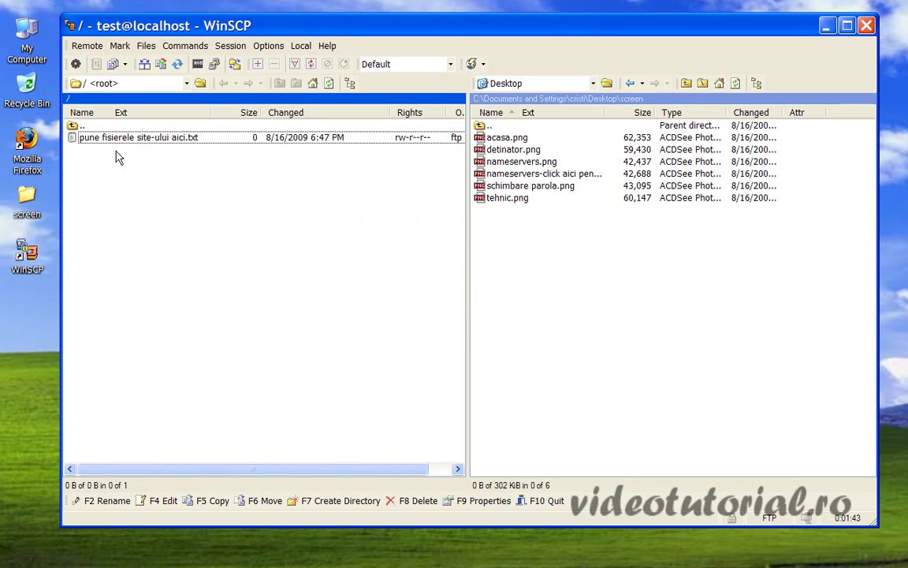